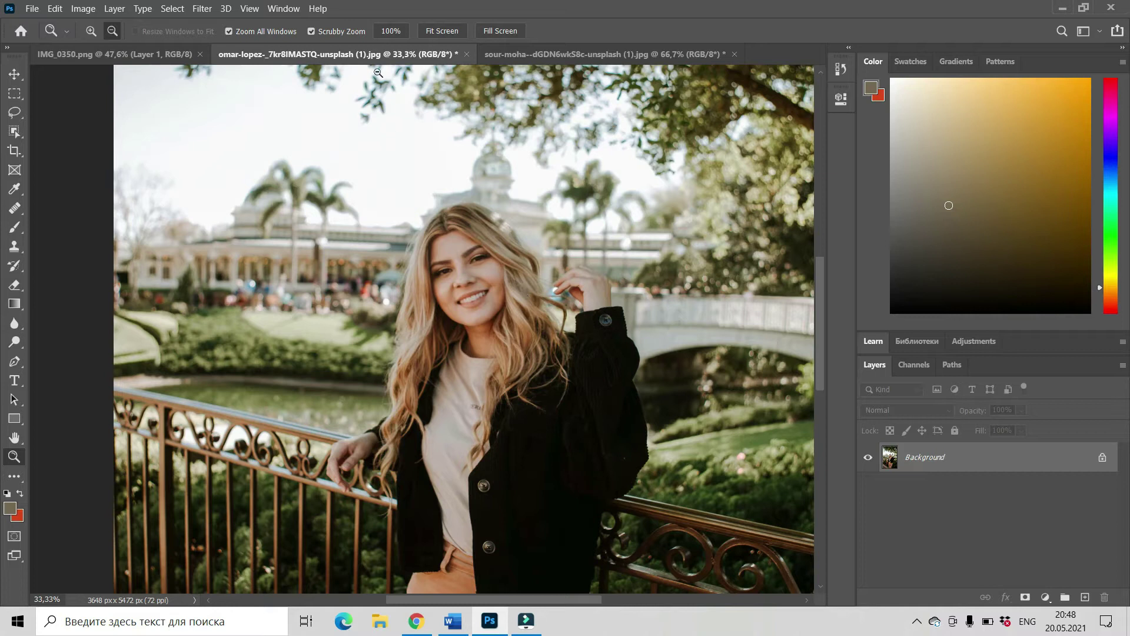
Compare the two photos, ending on the orange-hijab photo.
click(557, 52)
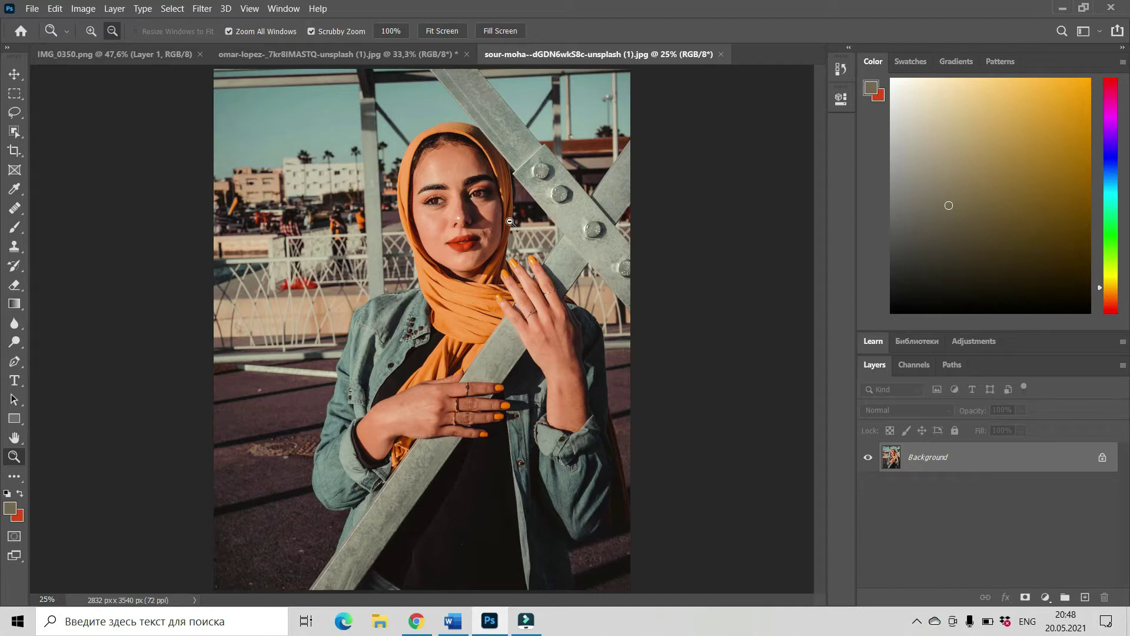
click(398, 54)
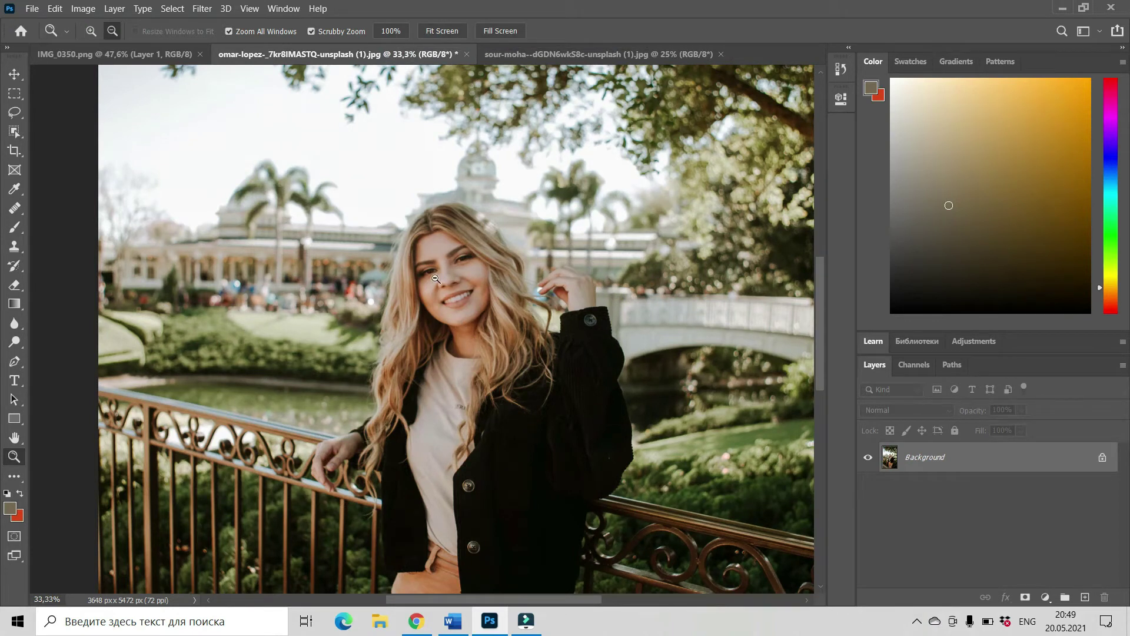
click(582, 54)
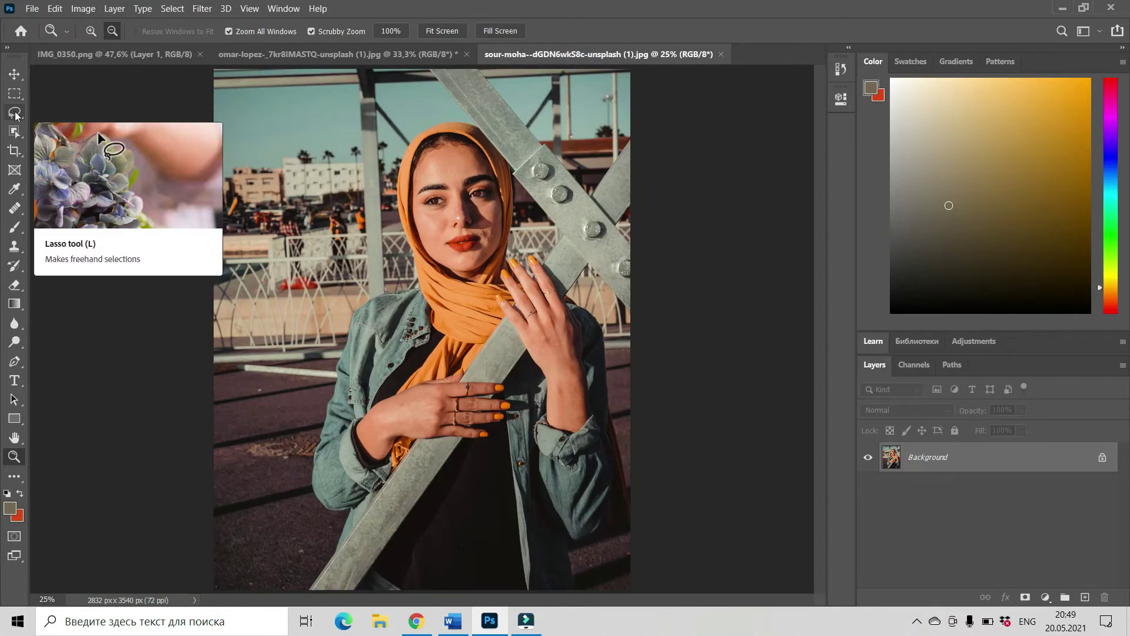
Lasso the hijab woman's face, cut it out, and return to the blonde woman's photo.
click(14, 113)
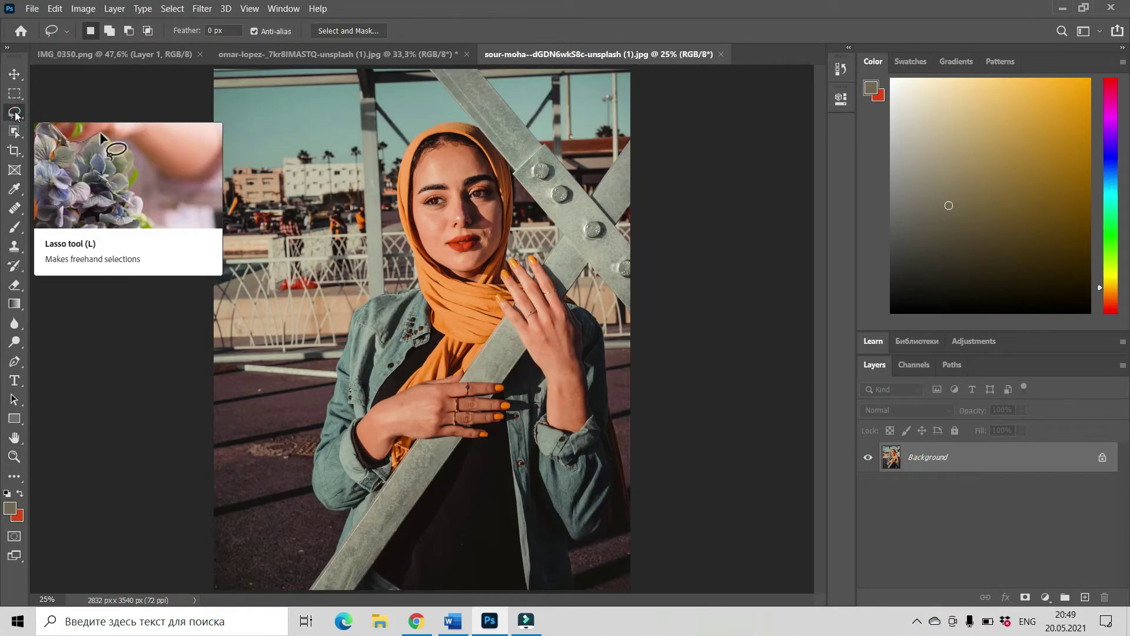
mouse_move(441, 165)
mouse_down()
mouse_move(420, 176)
mouse_move(415, 196)
mouse_move(425, 241)
mouse_move(454, 263)
mouse_move(492, 246)
mouse_move(501, 185)
mouse_move(474, 164)
mouse_move(437, 163)
mouse_move(416, 188)
mouse_up()
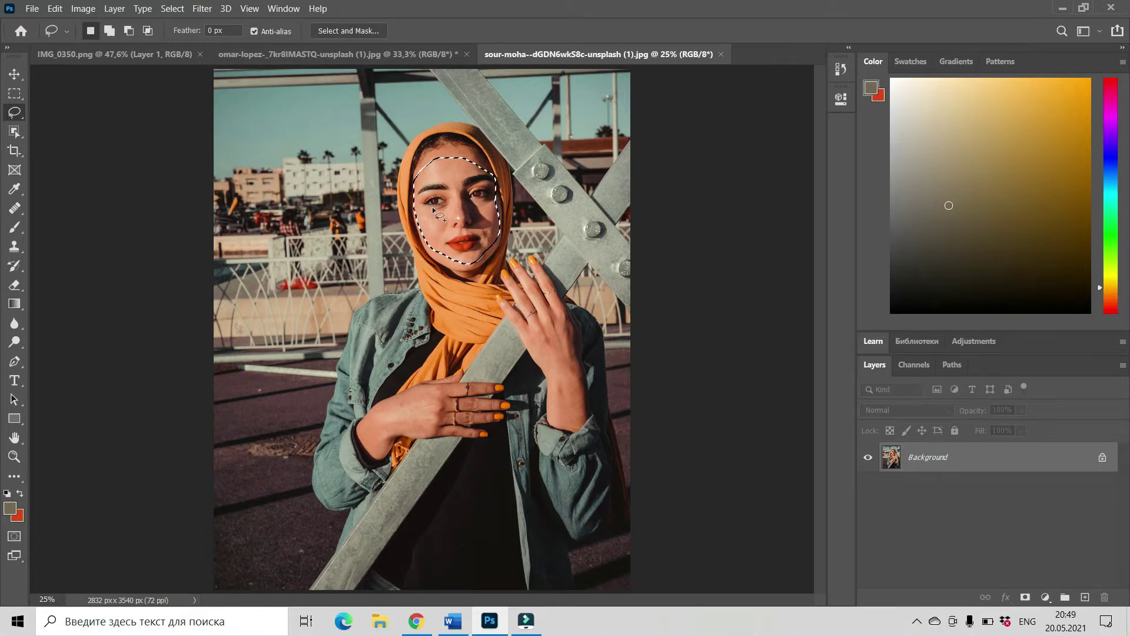
key(x)
key(BackSpace)
key(ctrl+d)
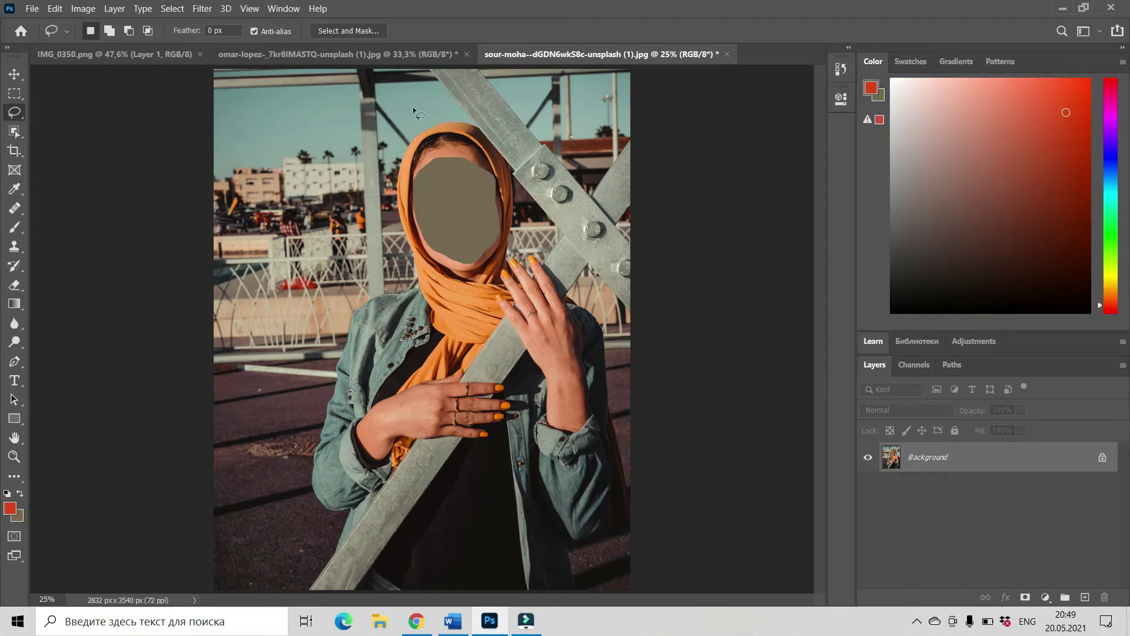
click(335, 53)
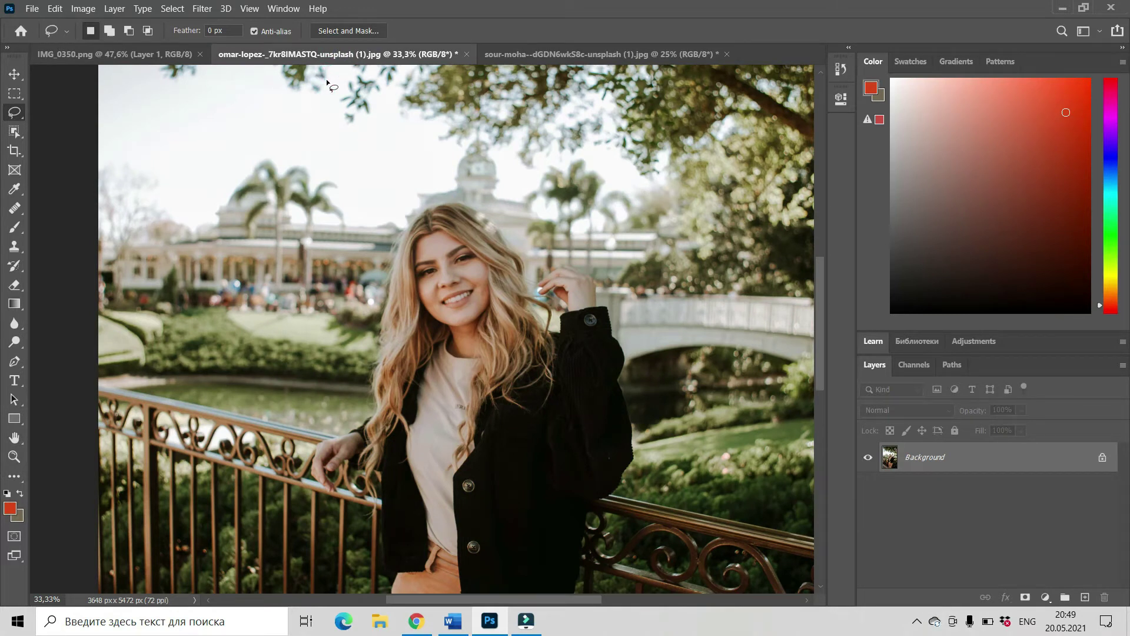
Paste the cut-out face as Layer 1 and zoom in on the blonde woman's face.
key(ctrl+v)
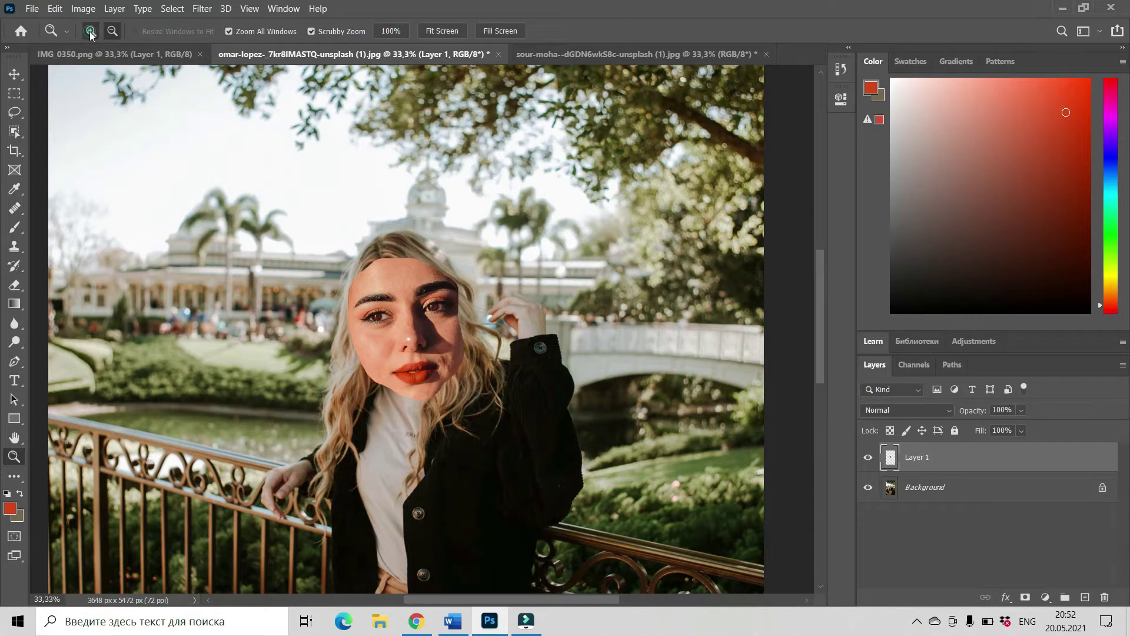
click(189, 219)
click(231, 247)
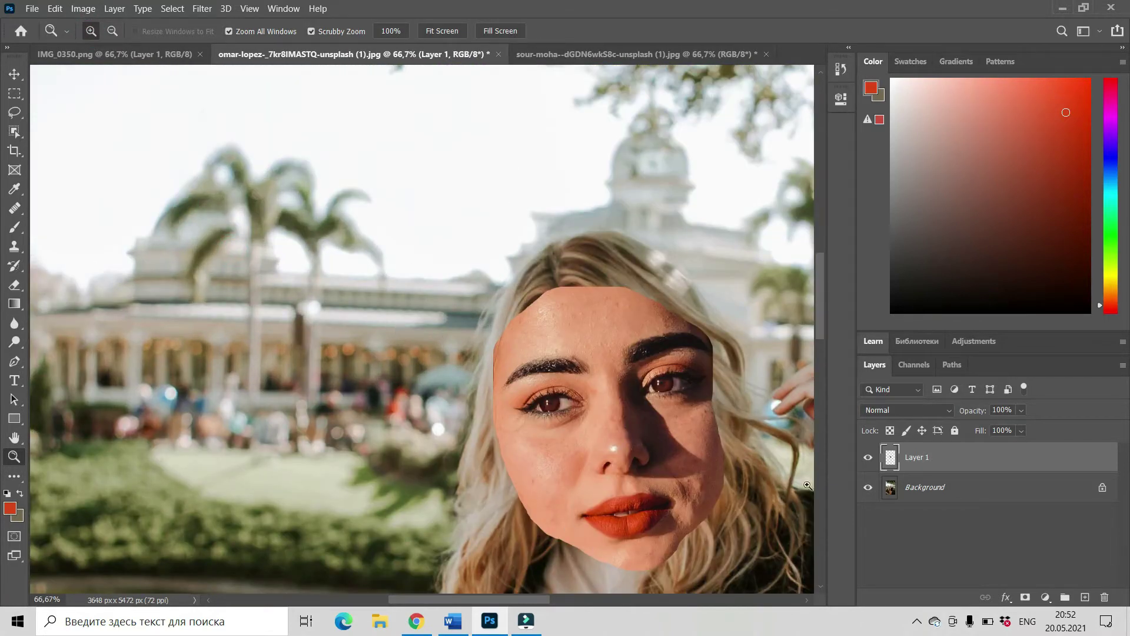
drag(762, 425, 771, 425)
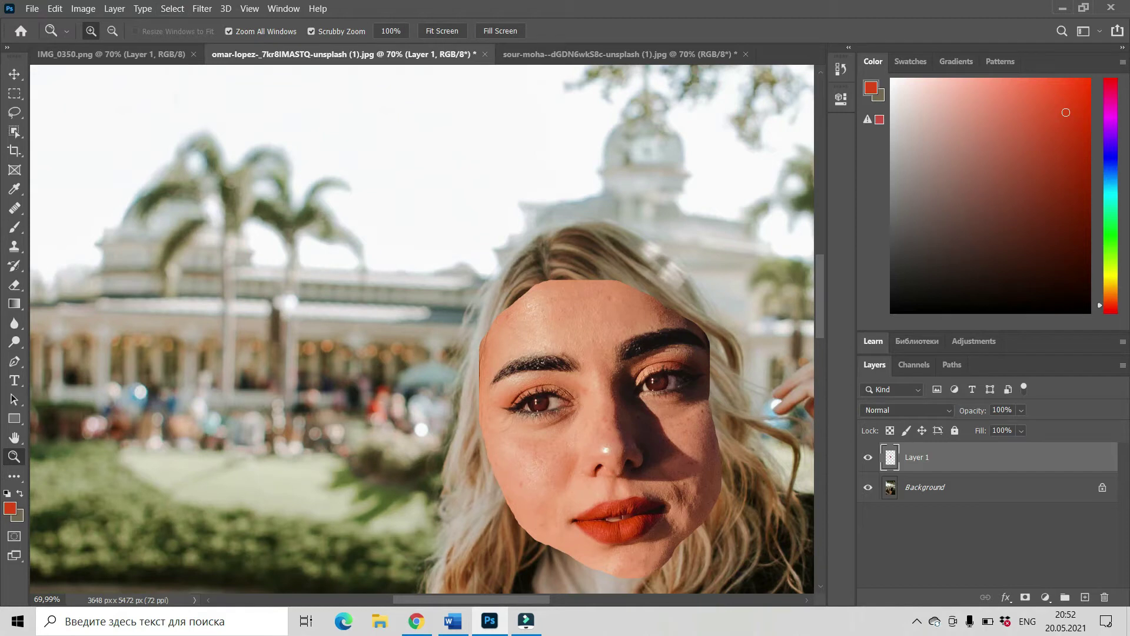
Free-transform the pasted face down to about 67% and align it over her face.
key(ctrl+t)
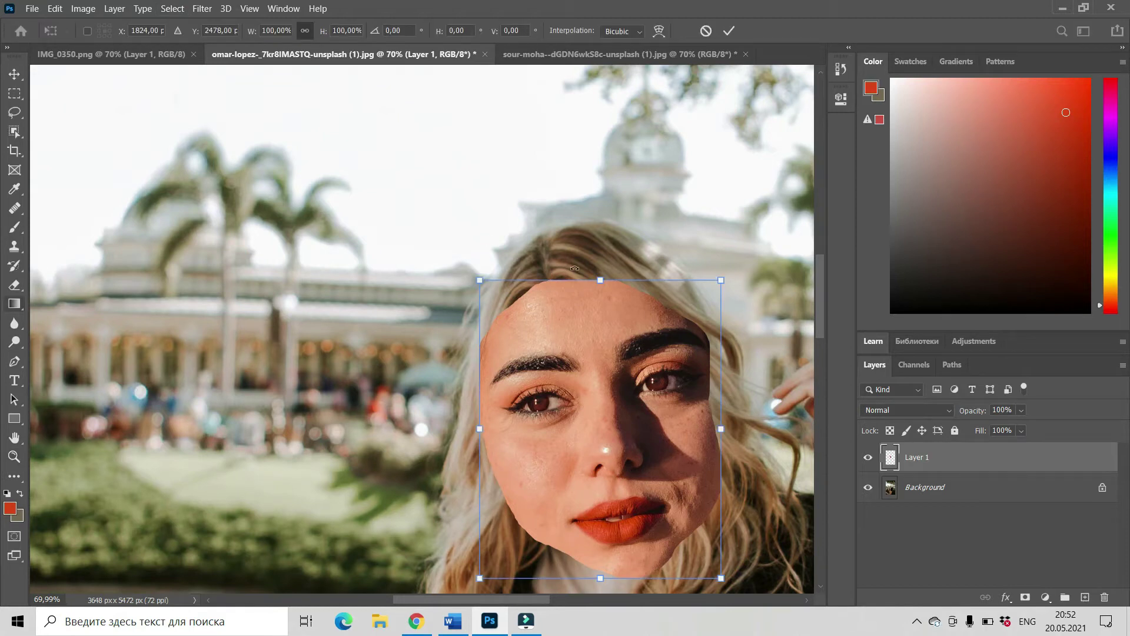
drag(483, 283, 530, 332)
drag(662, 482, 631, 406)
drag(690, 256, 669, 282)
drag(617, 389, 622, 386)
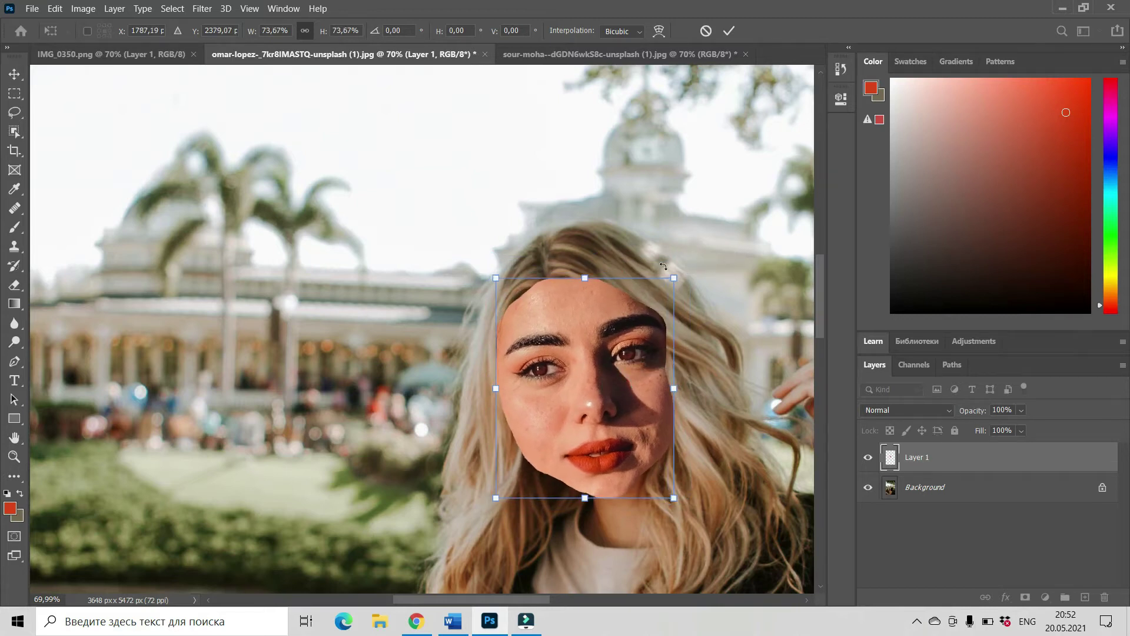
drag(674, 277, 666, 284)
drag(614, 409, 628, 394)
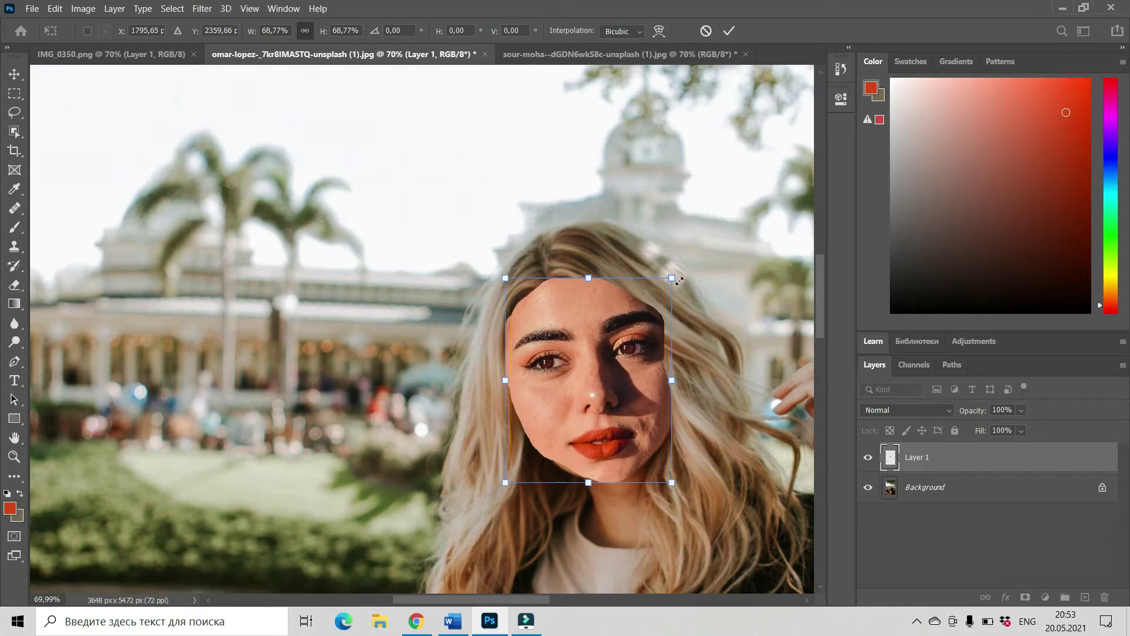
mouse_move(673, 278)
mouse_down()
mouse_move(658, 293)
mouse_move(669, 283)
mouse_up()
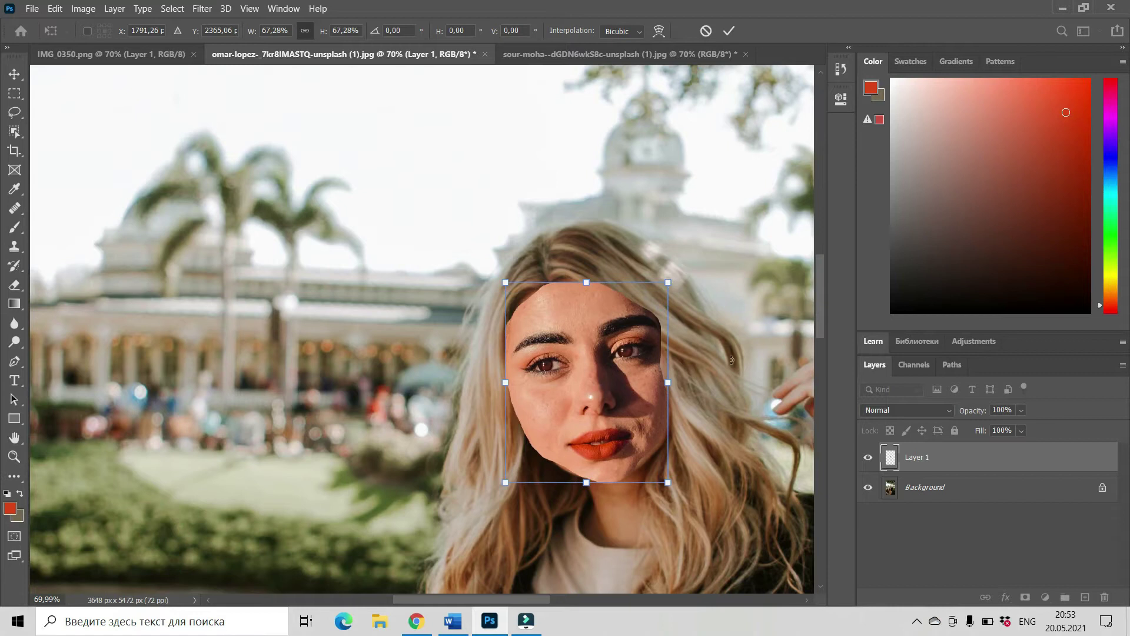
click(728, 31)
Drop Layer 1 to 43% opacity and rotate the face about -9° to match her features.
click(1021, 410)
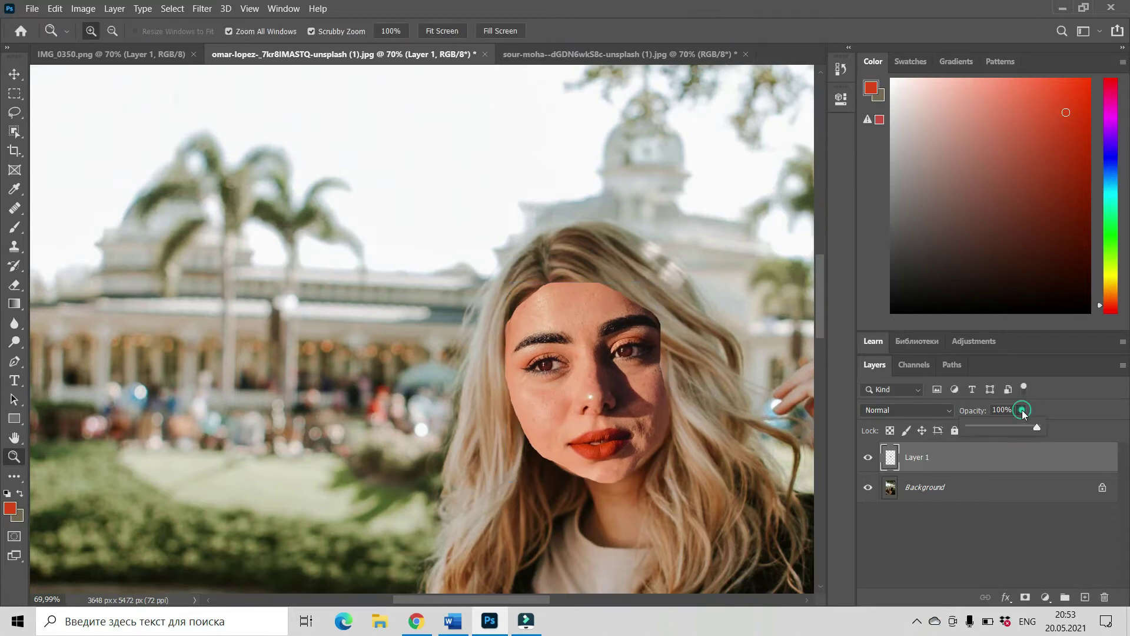
drag(1035, 428, 998, 434)
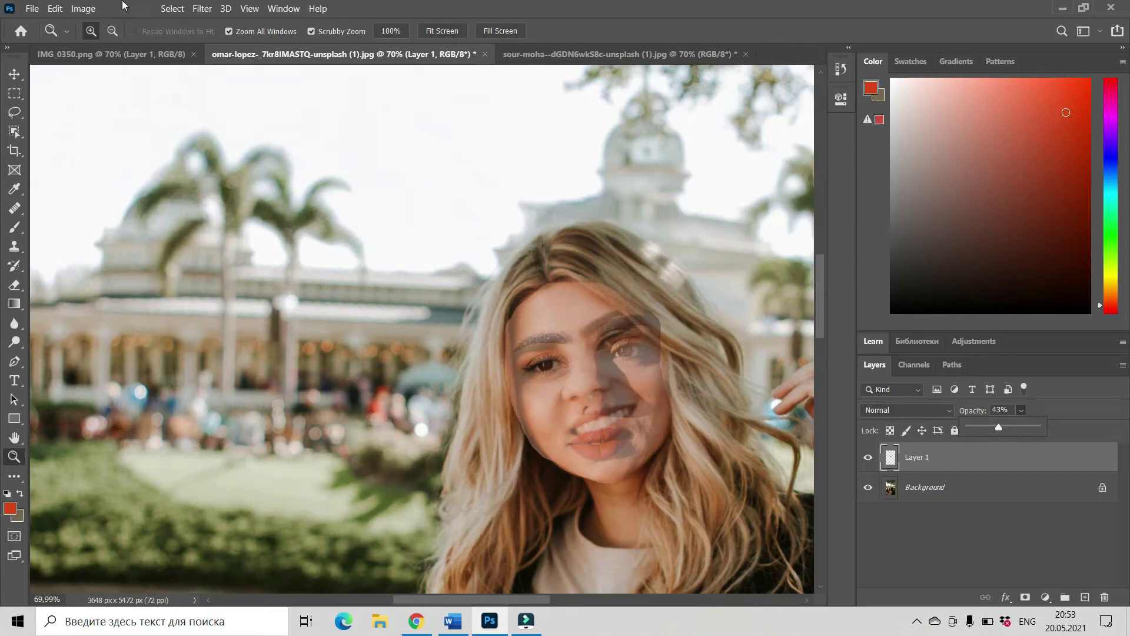
click(55, 9)
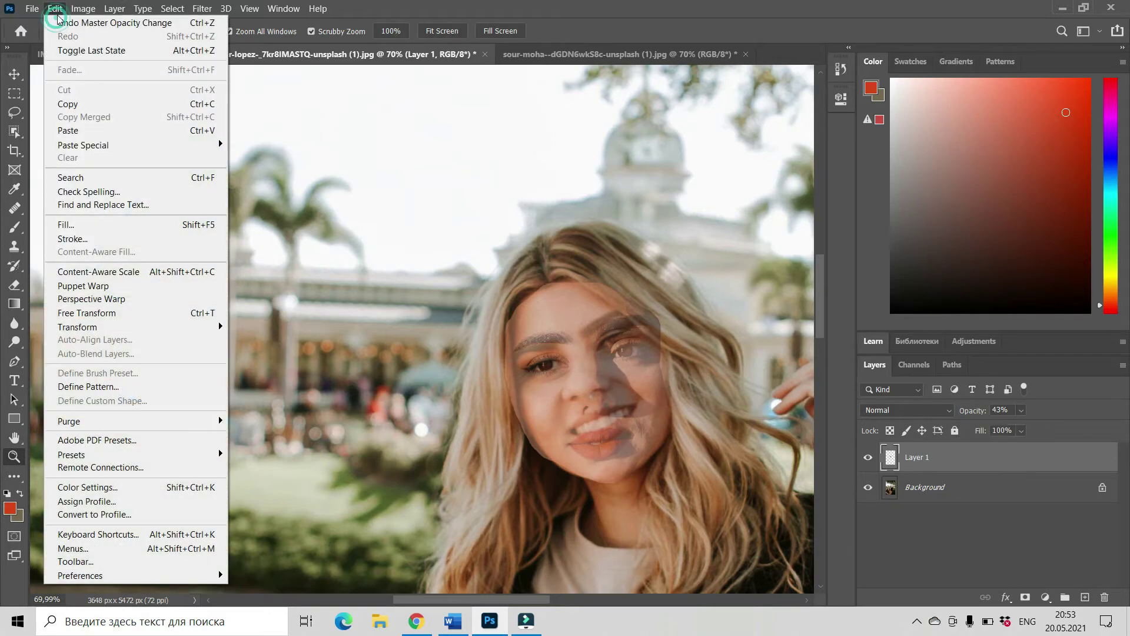
click(132, 326)
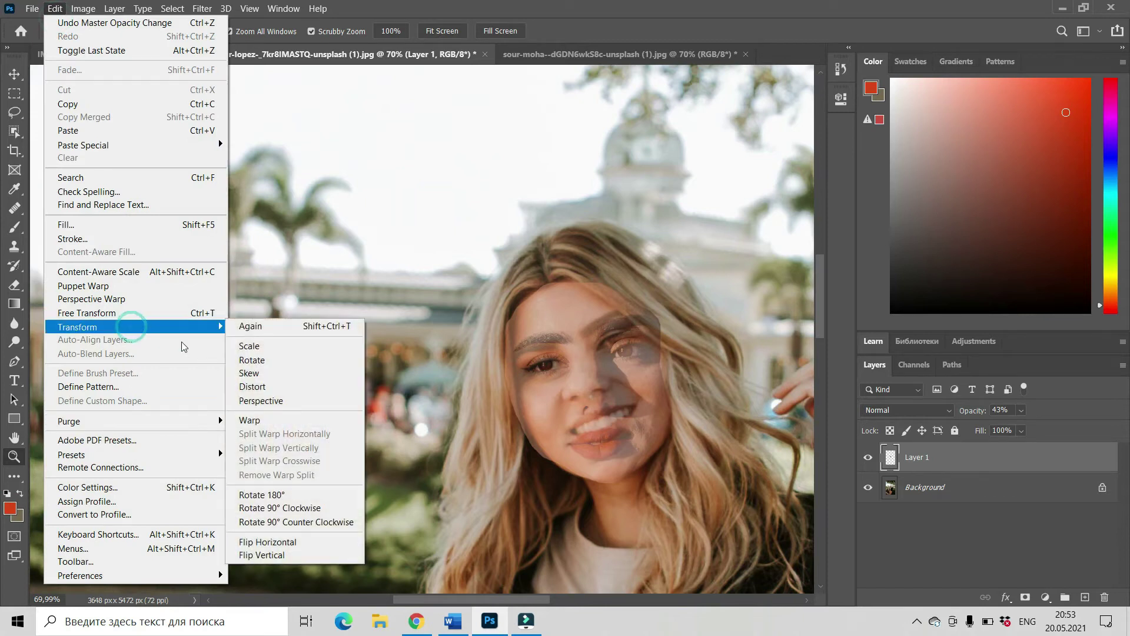
click(257, 359)
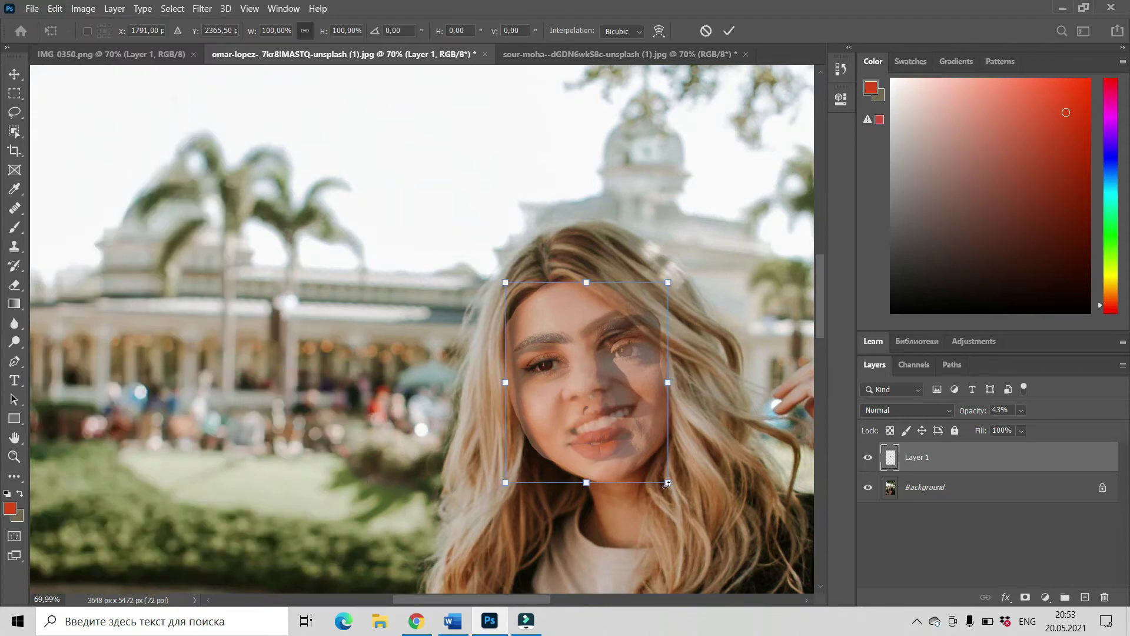
drag(666, 482, 684, 470)
mouse_move(595, 389)
mouse_down()
mouse_move(586, 381)
mouse_move(593, 387)
mouse_up()
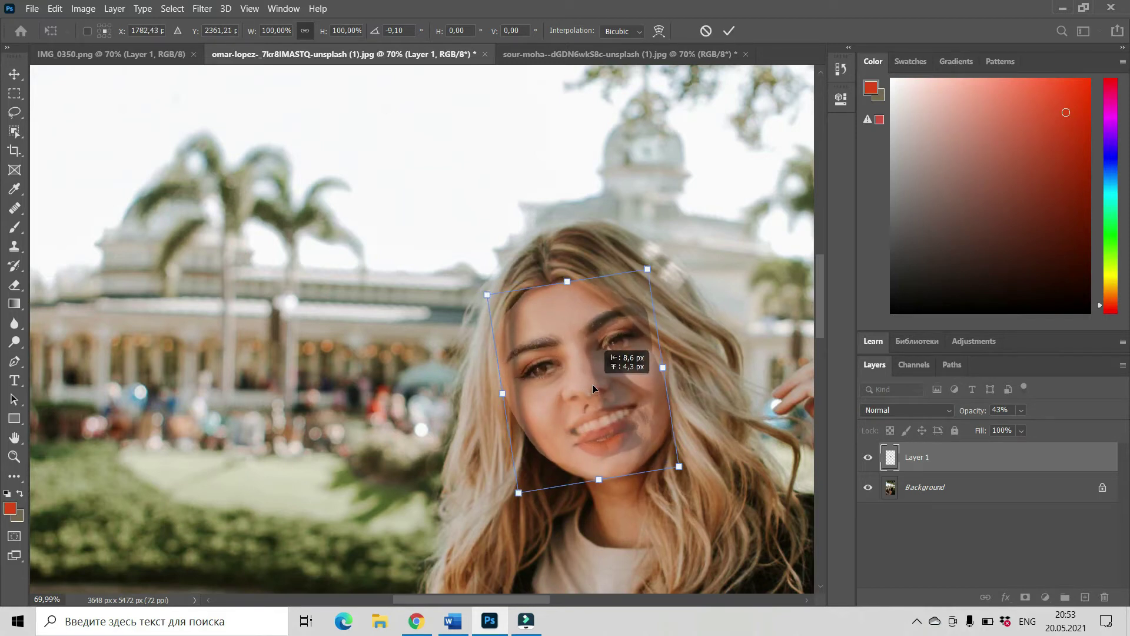
drag(592, 383, 592, 383)
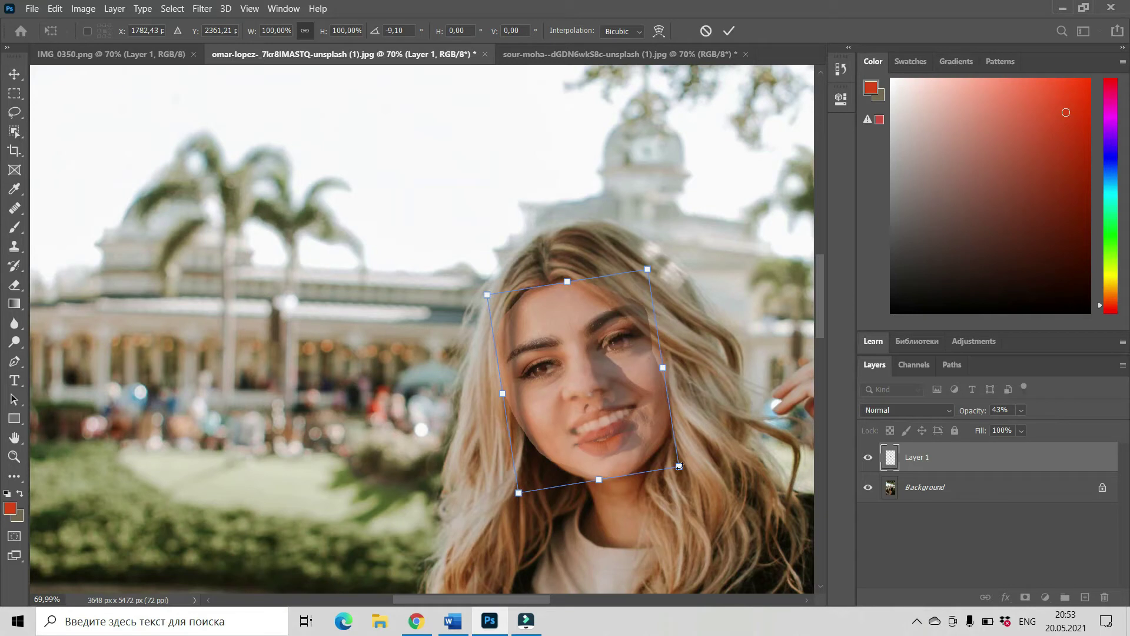
click(728, 32)
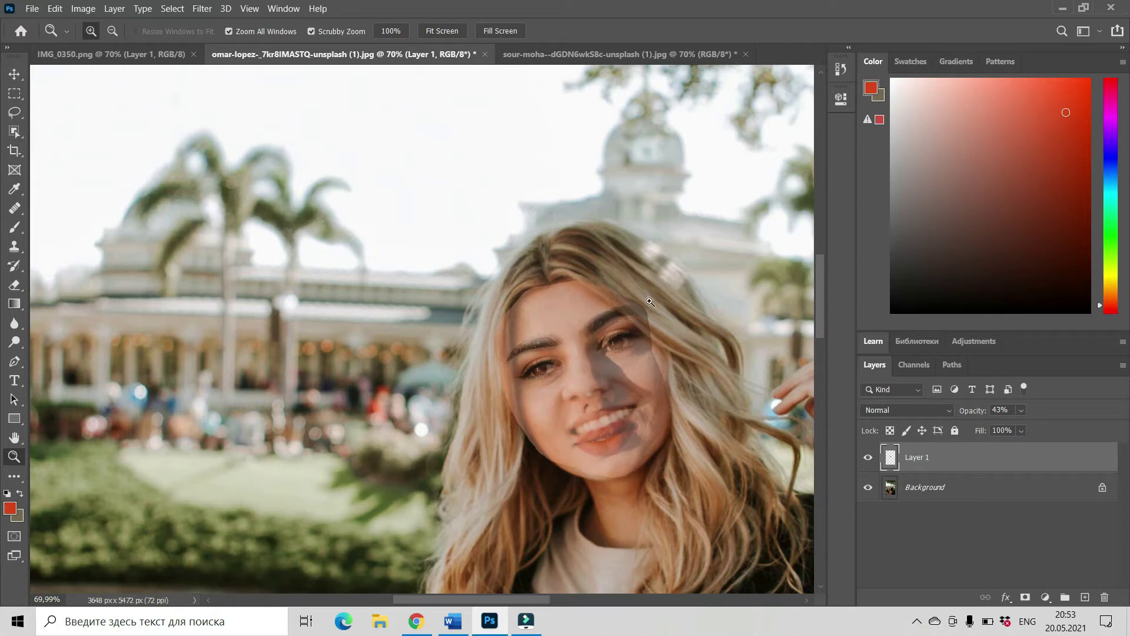
Set Layer 1 to 47% opacity and scale the face down to about 93%.
click(1021, 411)
mouse_move(1033, 432)
mouse_down()
mouse_move(1083, 432)
mouse_move(1031, 442)
mouse_up()
key(ctrl+t)
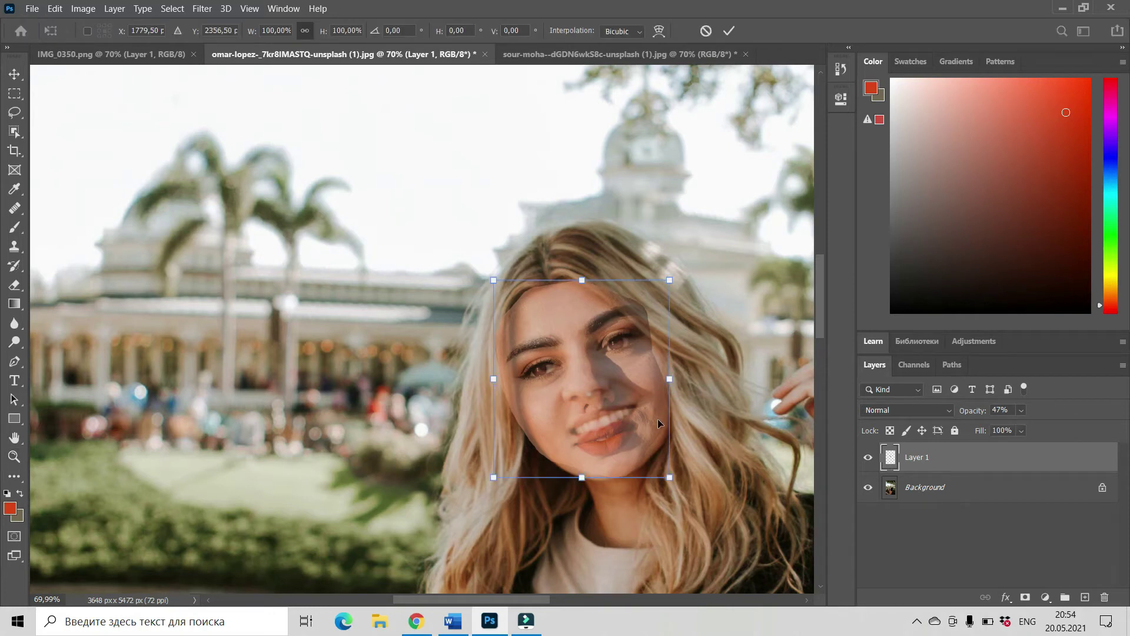
drag(493, 477, 507, 463)
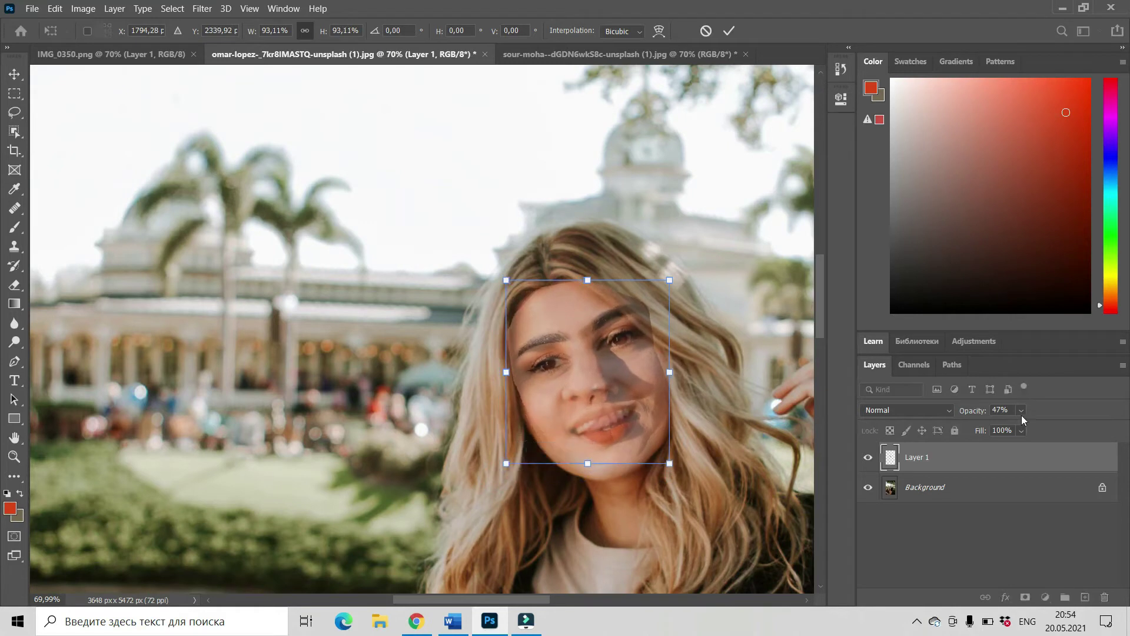
click(729, 31)
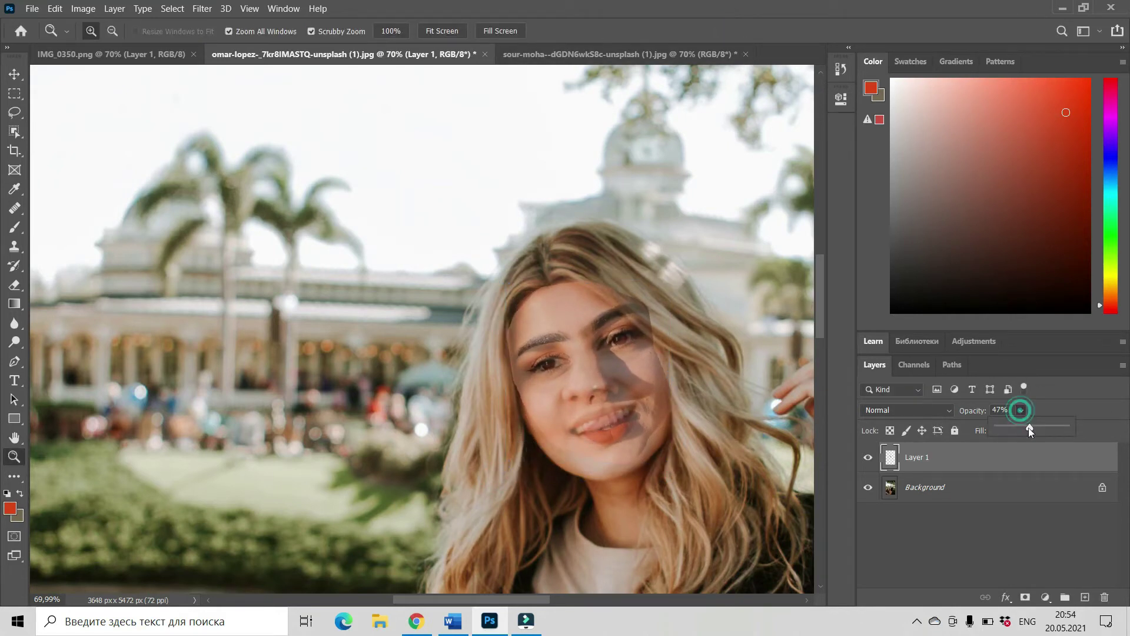
Return Layer 1 to 100% opacity and zoom in on the swapped face.
drag(1025, 428, 1068, 432)
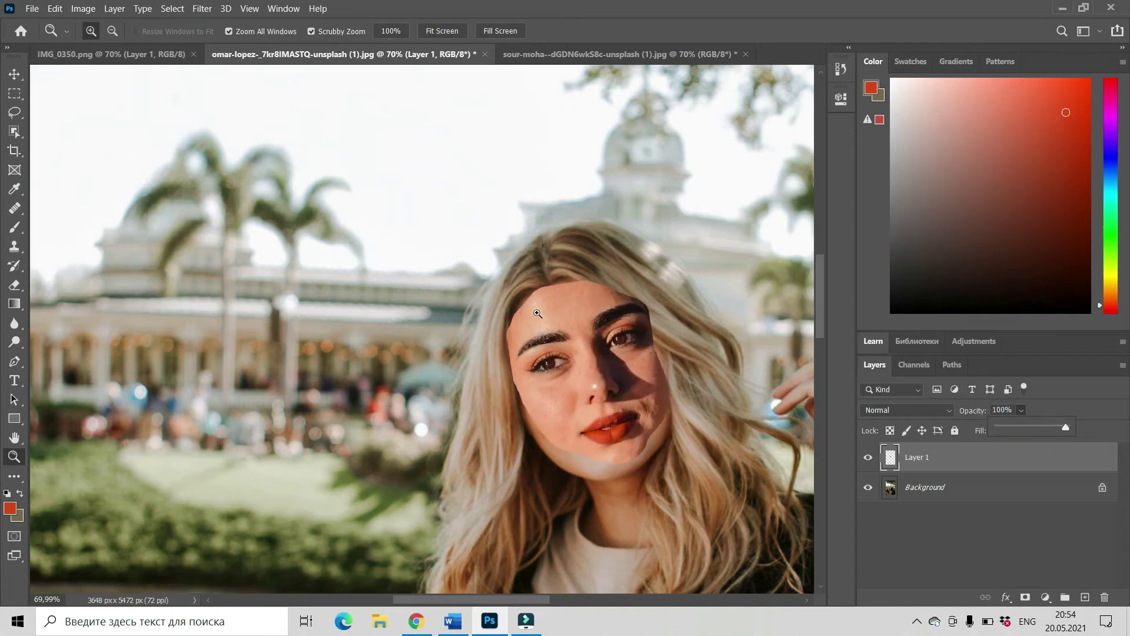
click(584, 380)
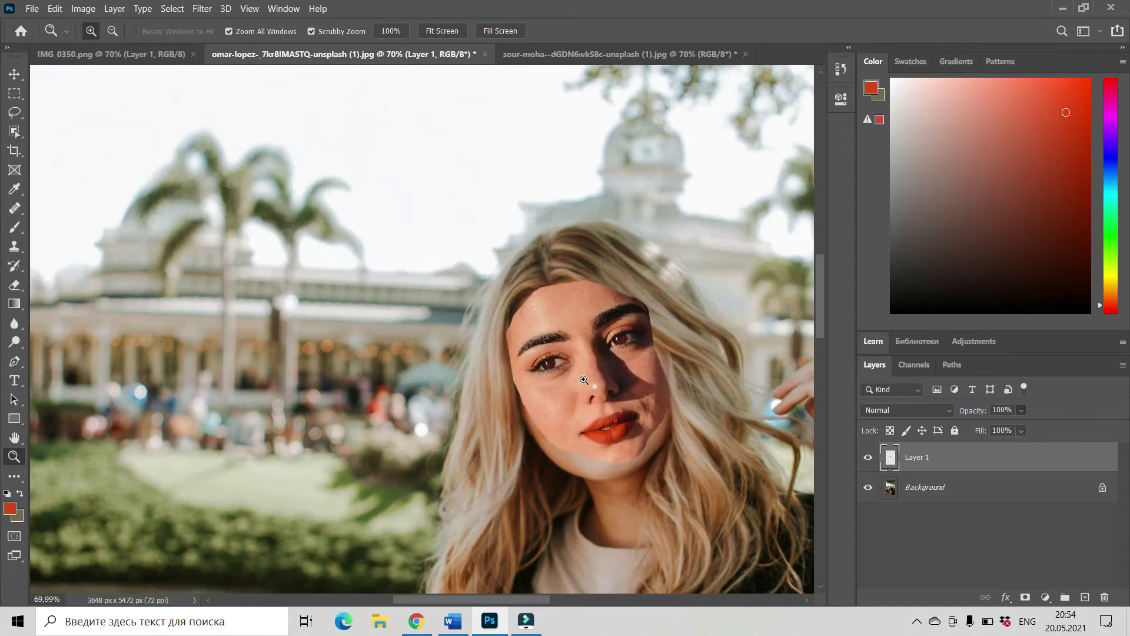
drag(586, 383, 581, 381)
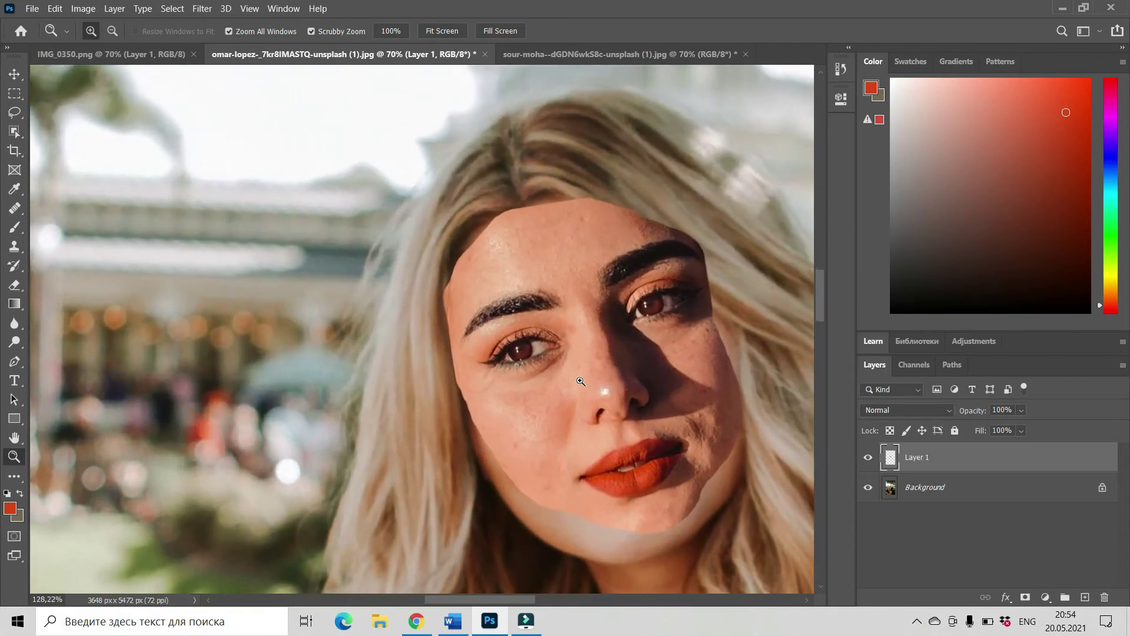
scroll(580, 382, up, 1)
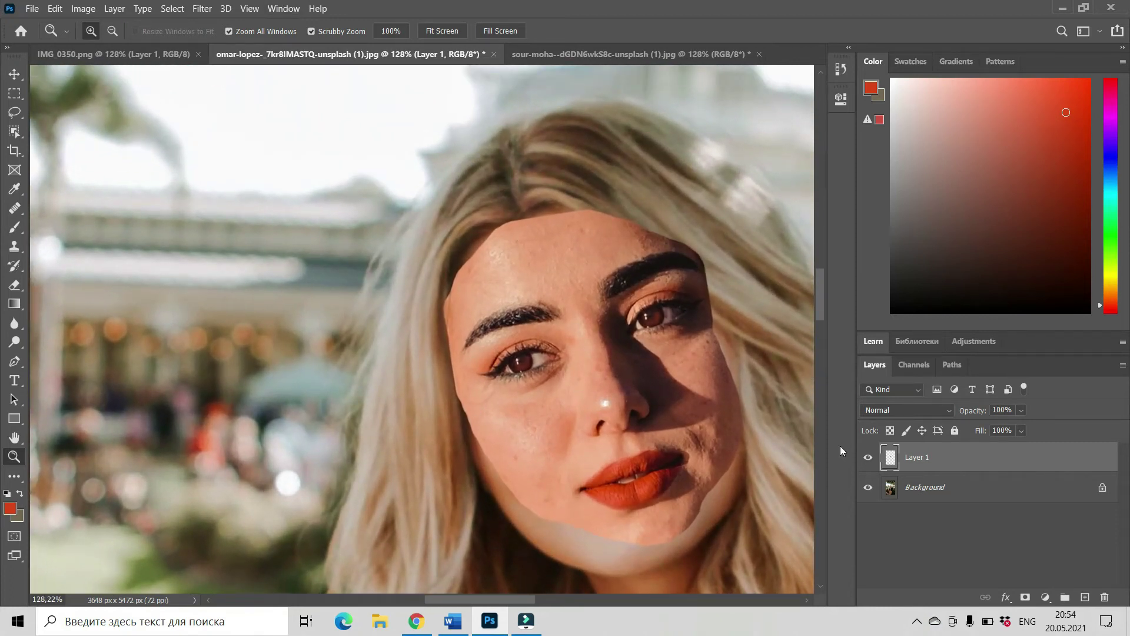
click(15, 285)
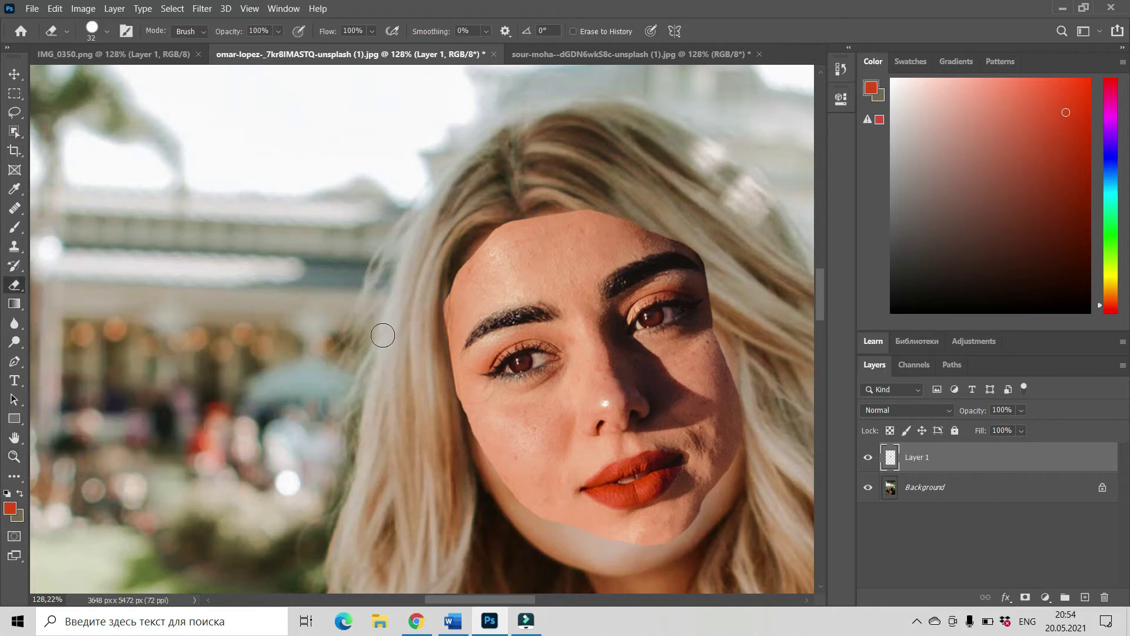
Erase the pasted face's edges at the forehead, hairline, right eyebrow and both cheeks.
mouse_move(440, 283)
mouse_down()
mouse_move(436, 348)
mouse_move(408, 289)
mouse_move(417, 256)
mouse_move(449, 269)
mouse_move(439, 346)
mouse_move(457, 430)
mouse_up()
mouse_move(686, 226)
mouse_down()
mouse_move(733, 277)
mouse_move(647, 210)
mouse_move(750, 303)
mouse_move(725, 300)
mouse_move(732, 317)
mouse_move(612, 200)
mouse_move(544, 199)
mouse_move(653, 229)
mouse_move(489, 209)
mouse_move(550, 207)
mouse_move(491, 223)
mouse_move(732, 244)
mouse_up()
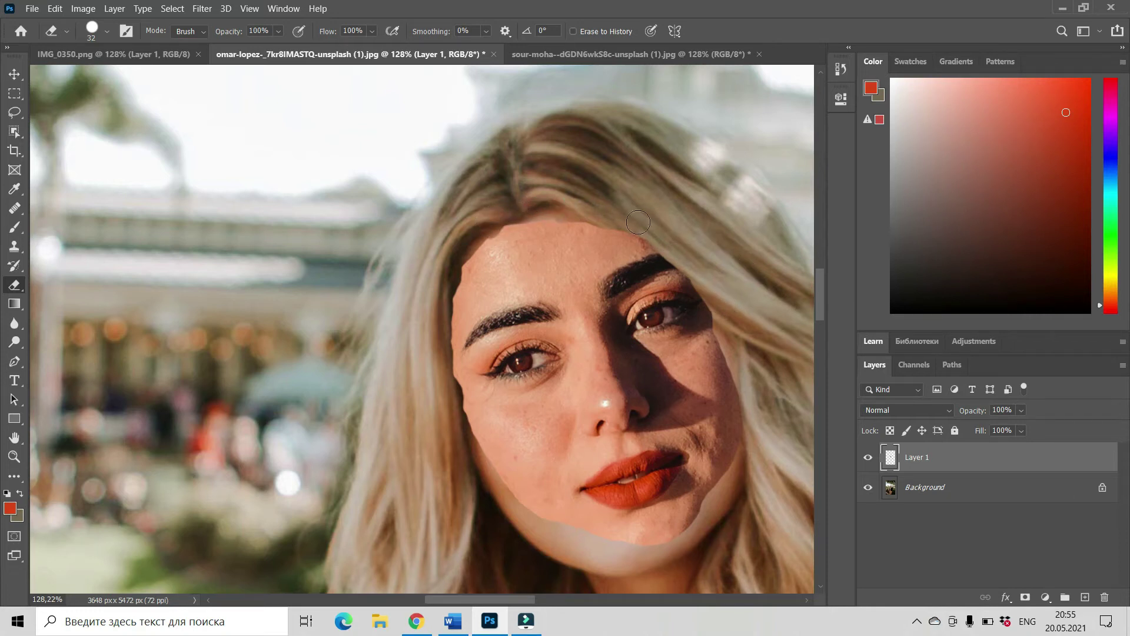
drag(619, 217, 636, 228)
drag(708, 281, 591, 213)
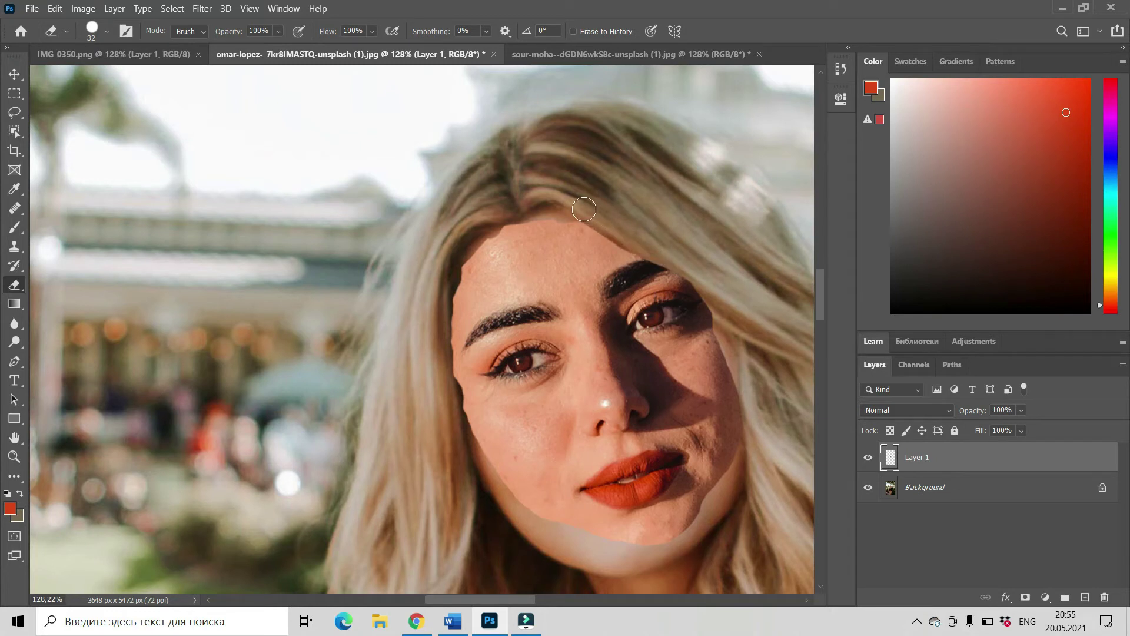
mouse_move(730, 365)
mouse_down()
mouse_move(760, 436)
mouse_move(737, 364)
mouse_move(771, 448)
mouse_move(735, 398)
mouse_move(746, 442)
mouse_up()
mouse_move(453, 319)
mouse_down()
mouse_move(447, 429)
mouse_move(453, 409)
mouse_up()
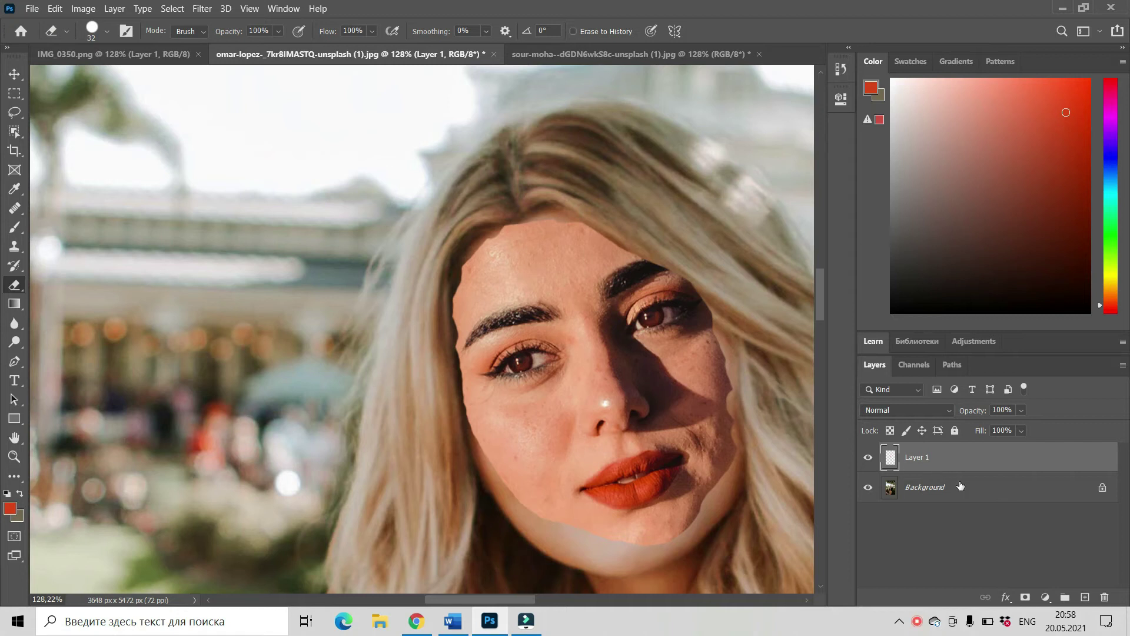
Unlock the Background as Layer 0, duplicate it as Layer 0 copy, and hide Layer 0.
click(1102, 490)
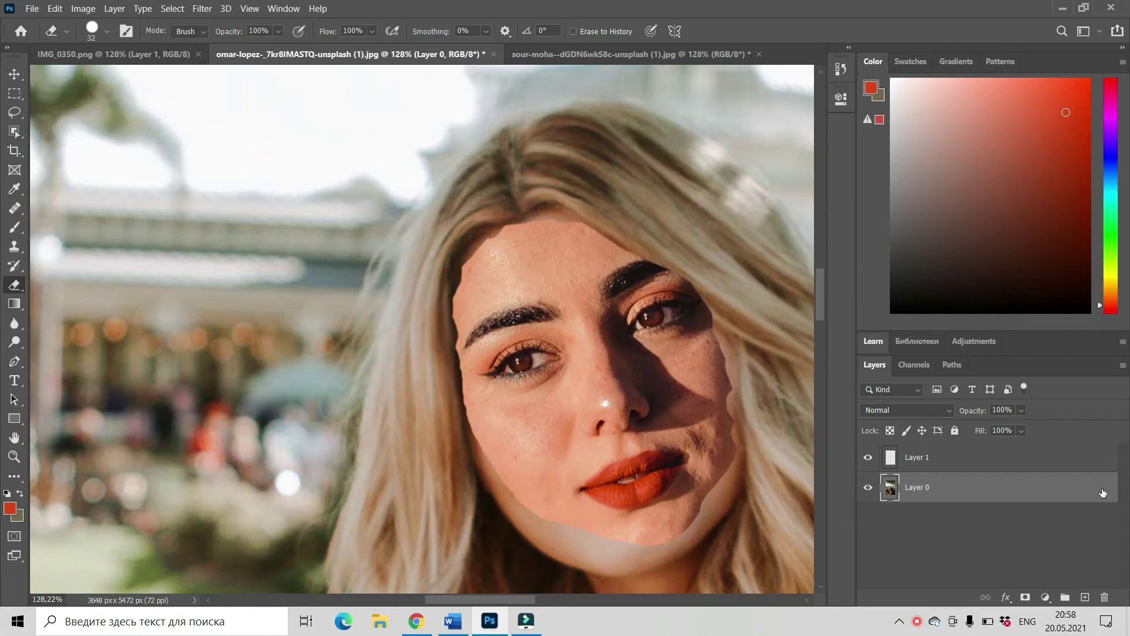
key(ctrl+j)
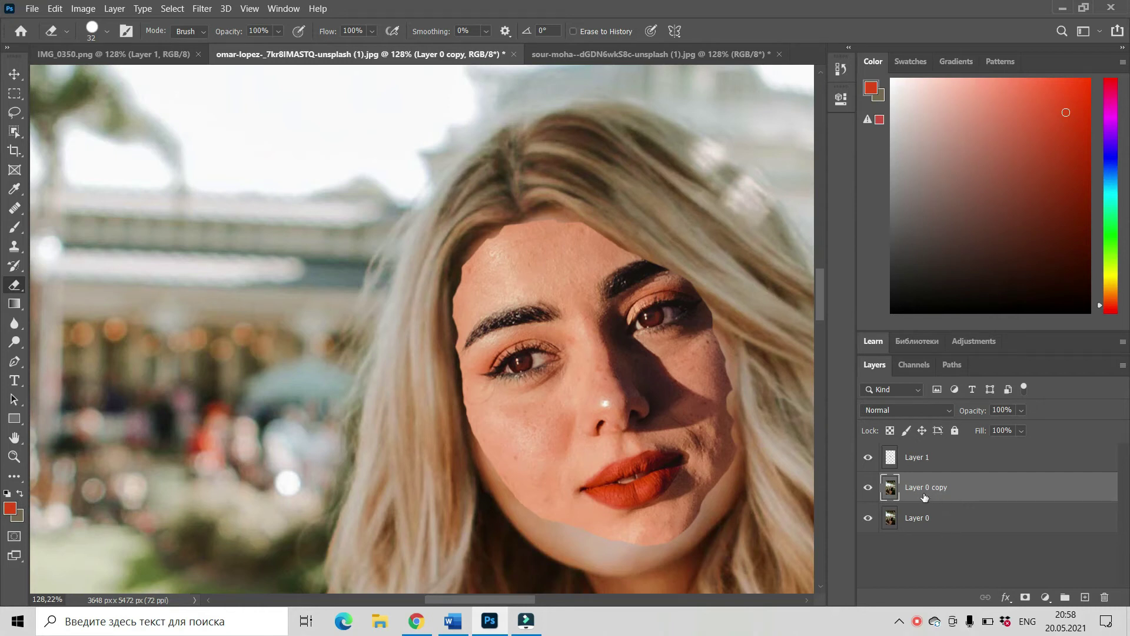
click(868, 519)
Load Layer 1's pixels as a selection, then toggle Layer 1's visibility to compare.
click(998, 492)
ctrl+click(894, 459)
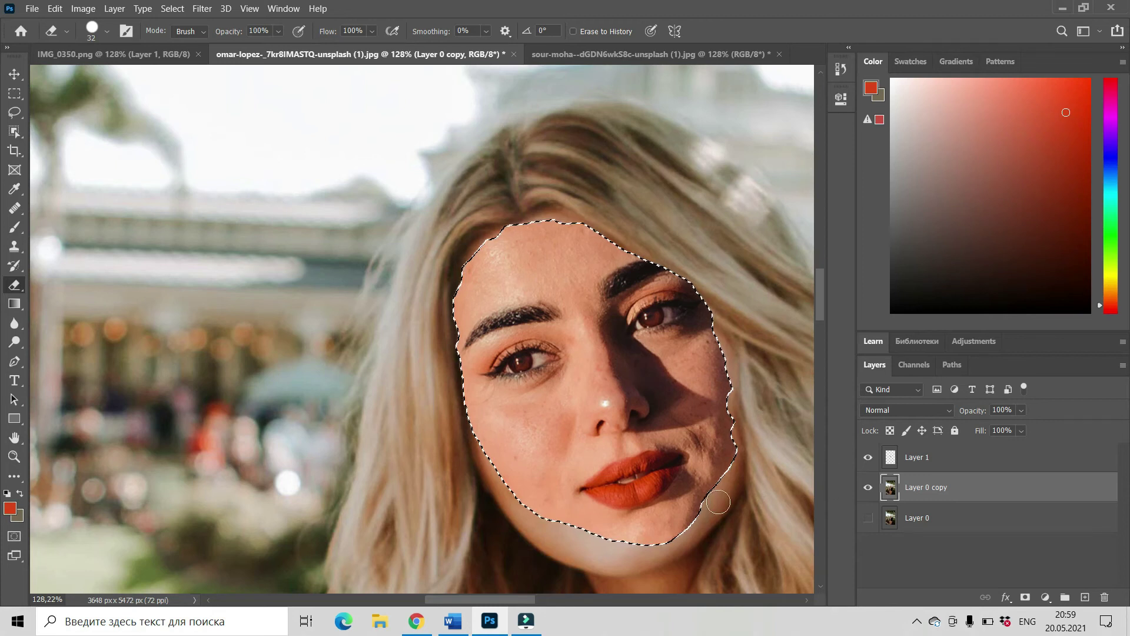
click(868, 459)
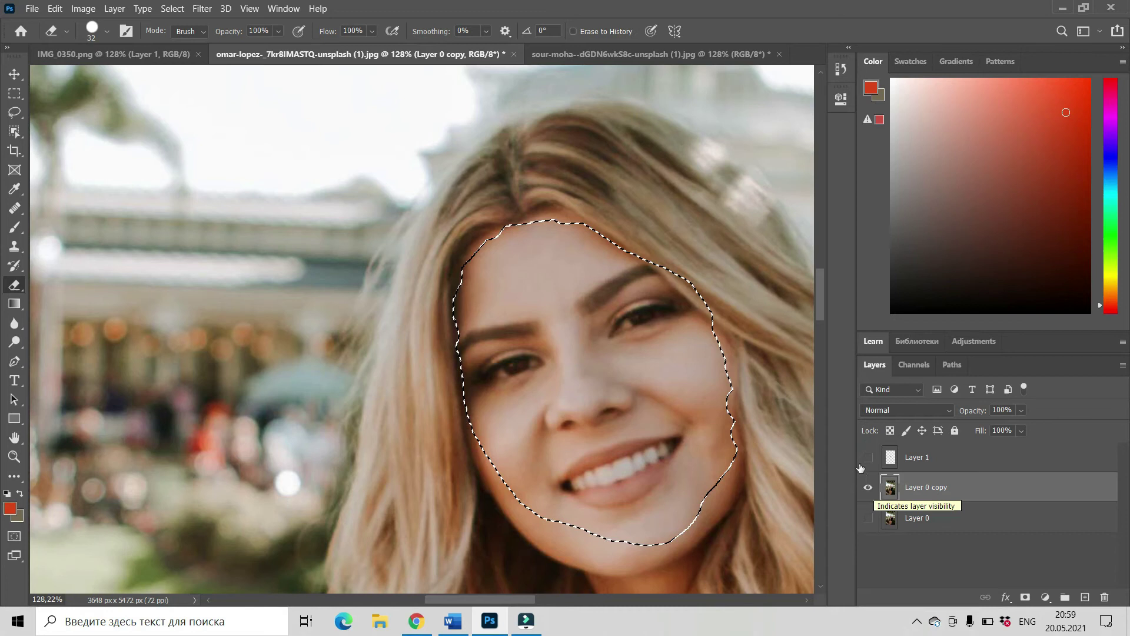
click(868, 457)
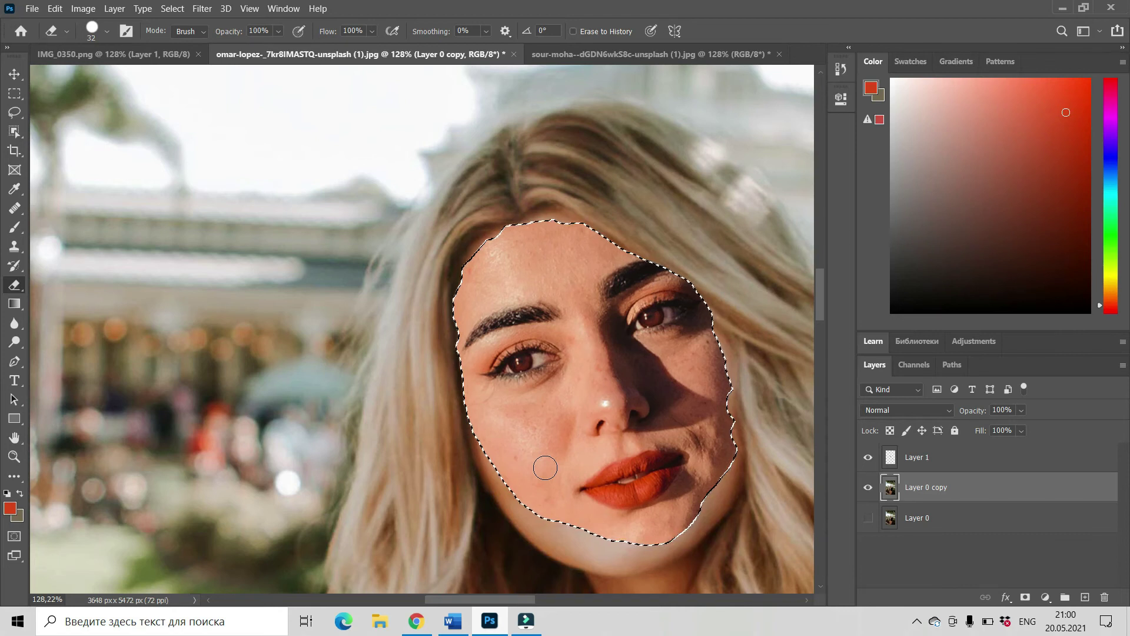
Contract the face selection by 7 pixels using Select > Modify > Contract.
click(182, 10)
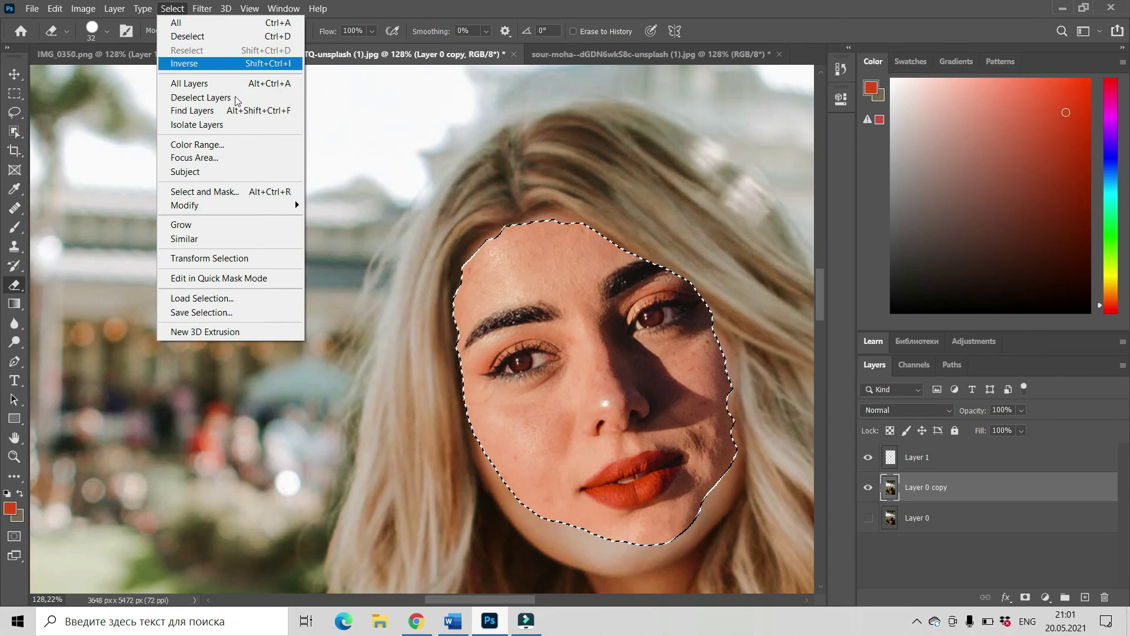
mouse_move(218, 207)
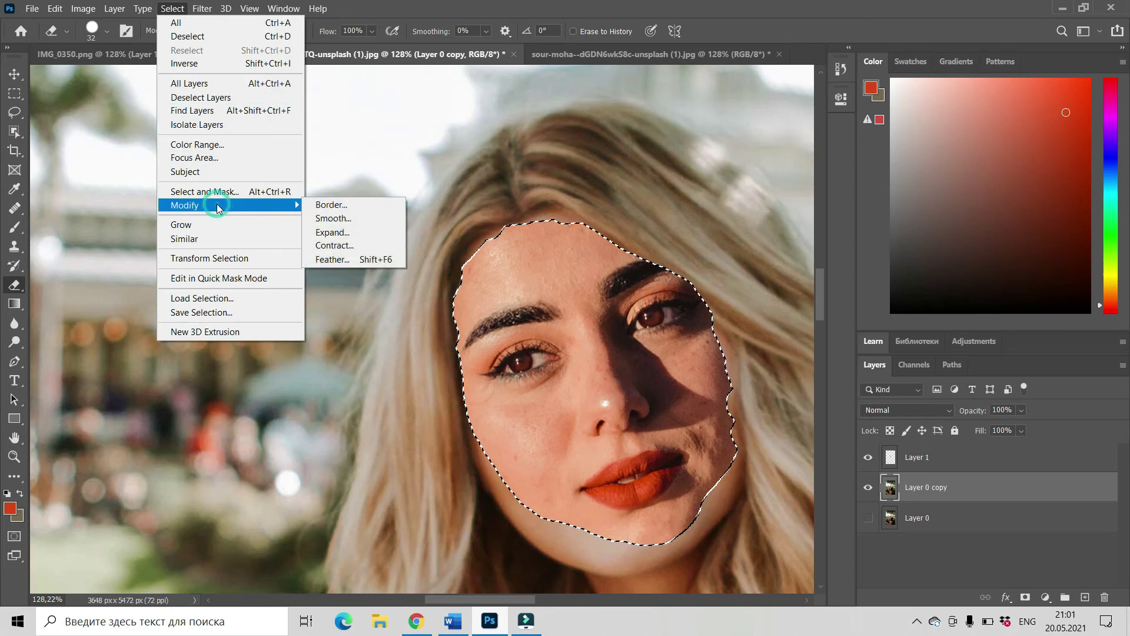
click(356, 247)
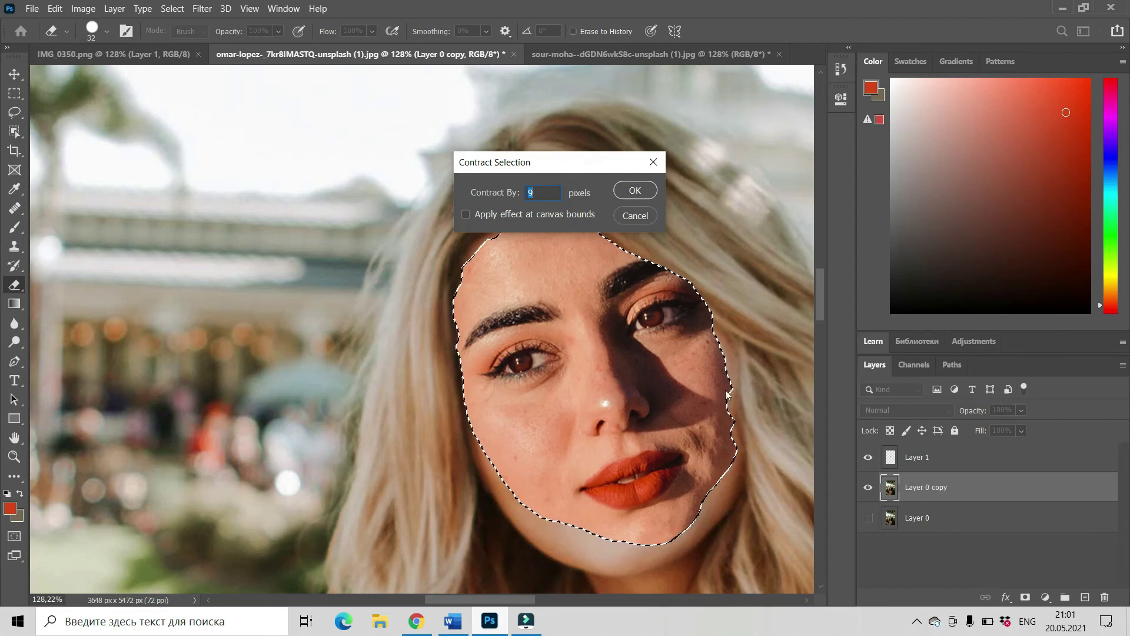
click(541, 192)
key(BackSpace)
text(7)
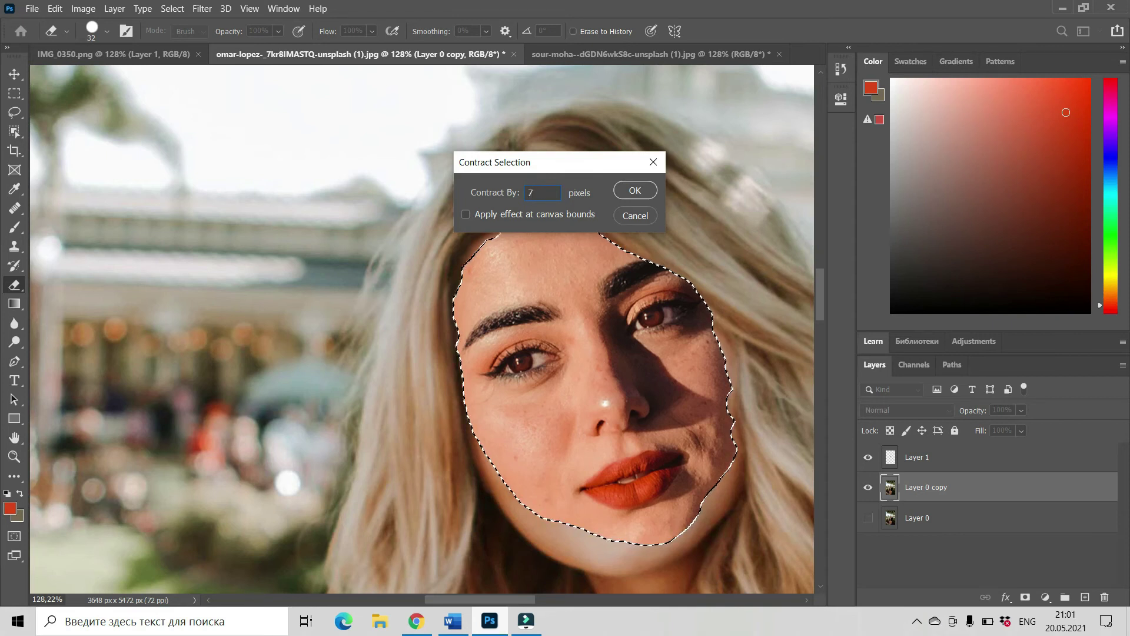
click(627, 188)
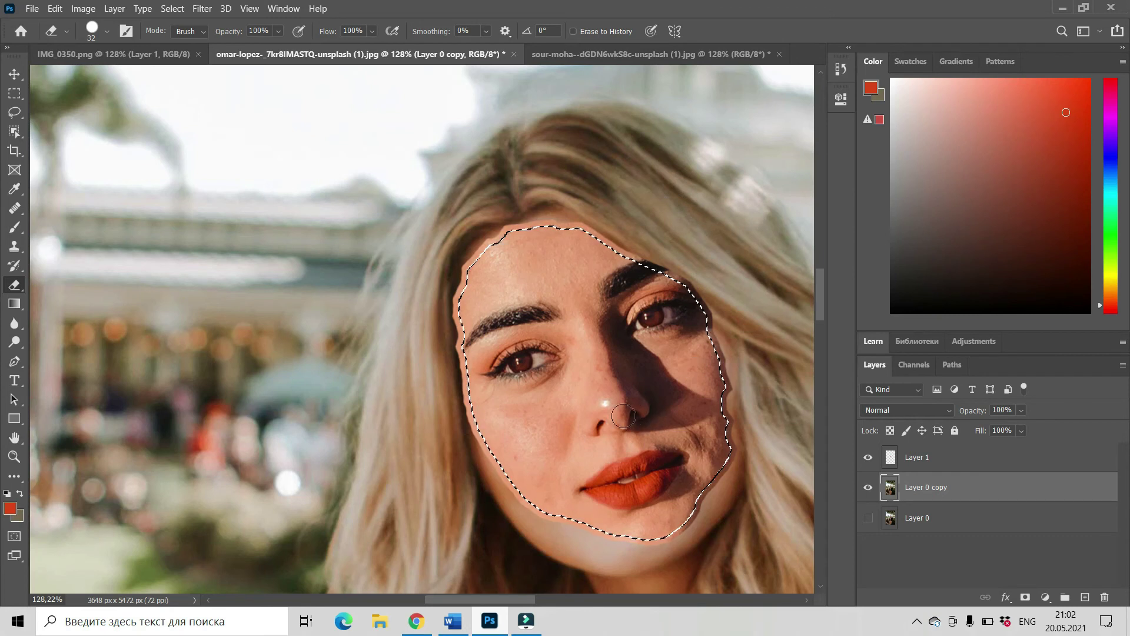
With Layer 1 hidden, clear the original face from Layer 0 copy inside the selection.
click(869, 457)
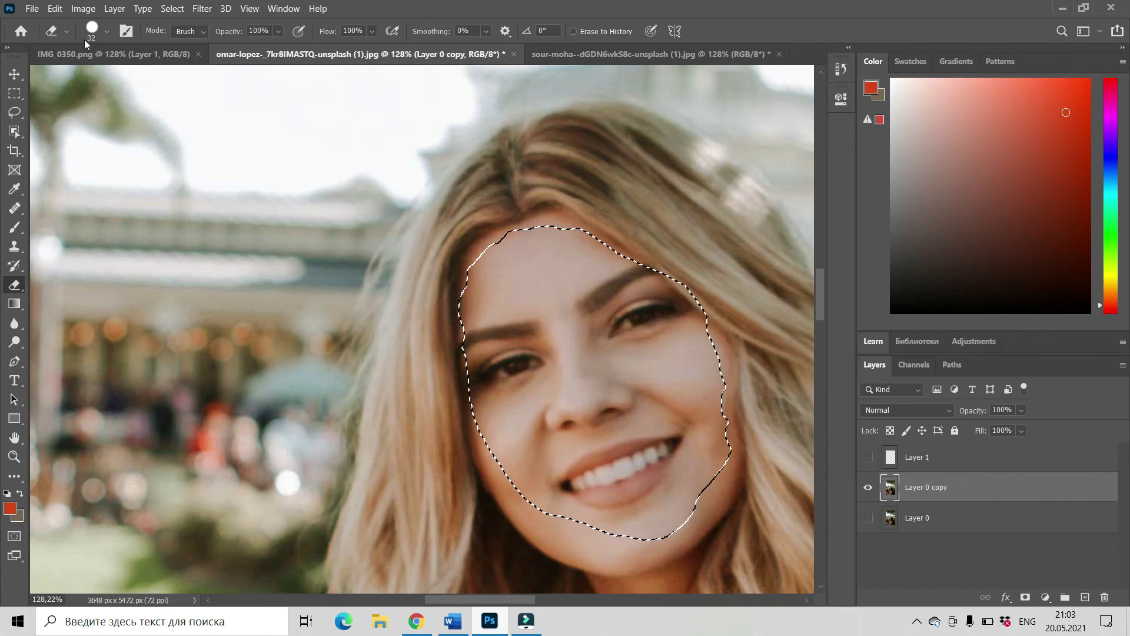
click(52, 9)
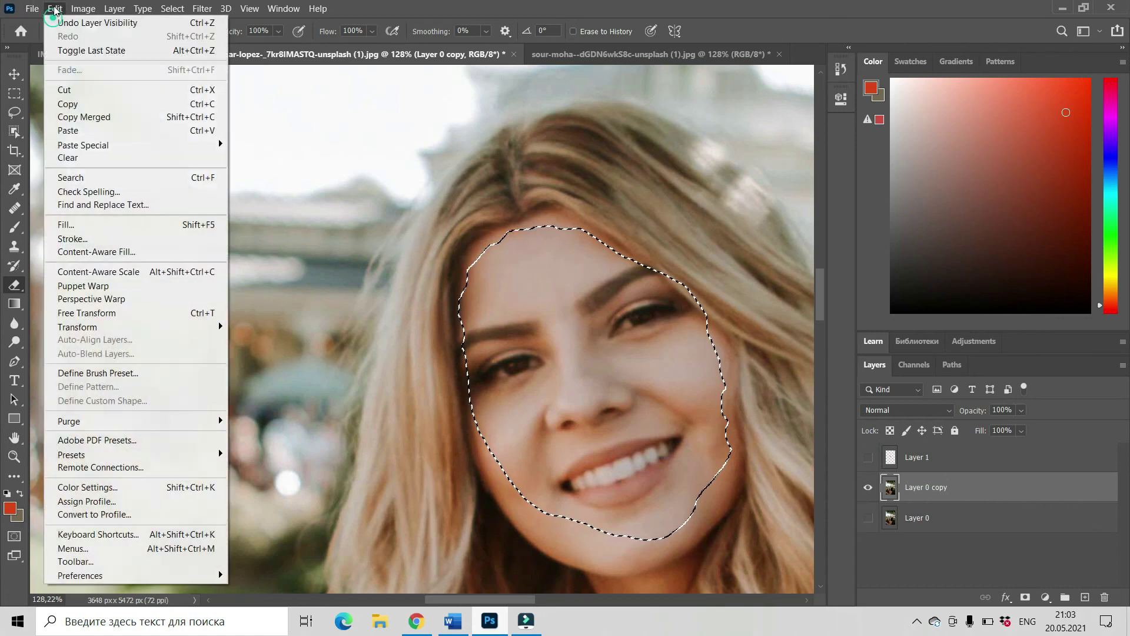
click(66, 158)
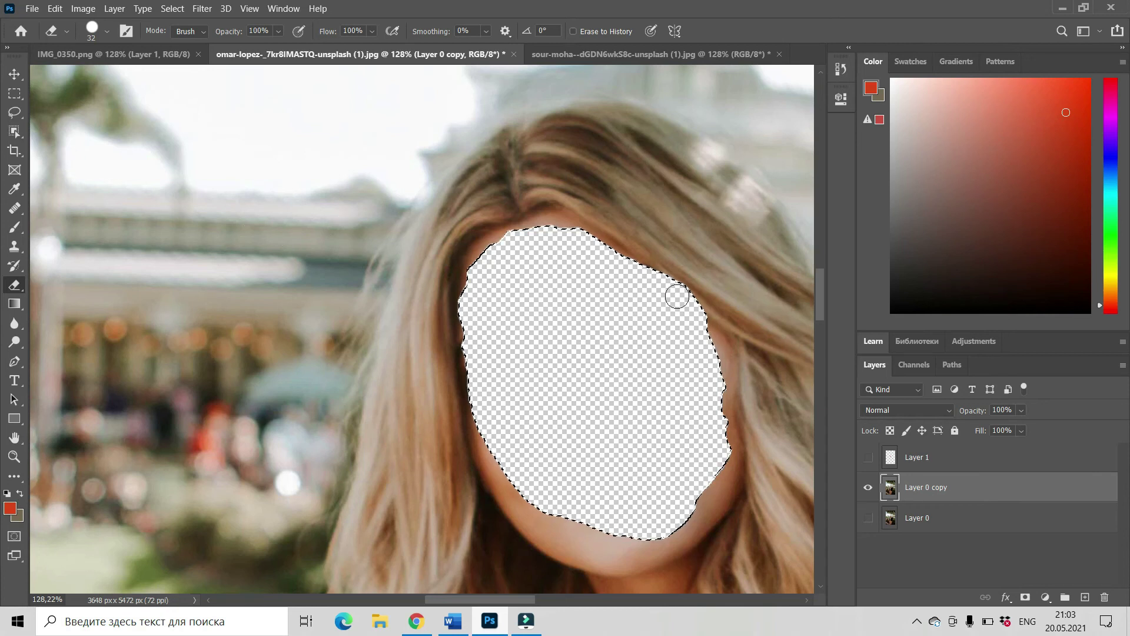
Show Layer 1 again and select both Layer 1 and Layer 0 copy.
click(870, 462)
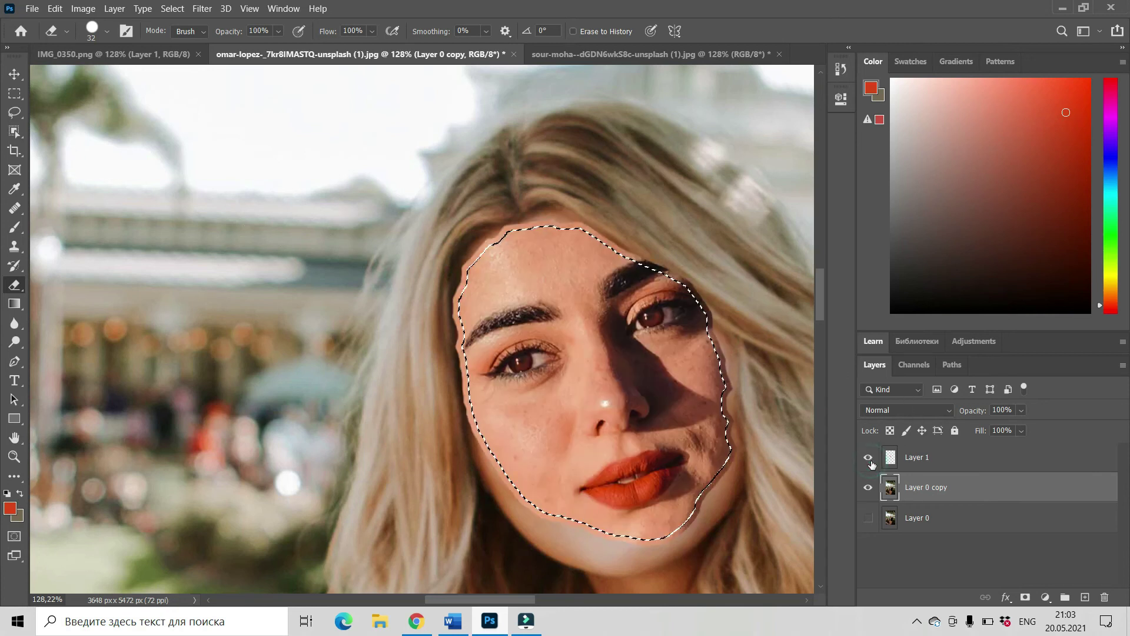
click(933, 459)
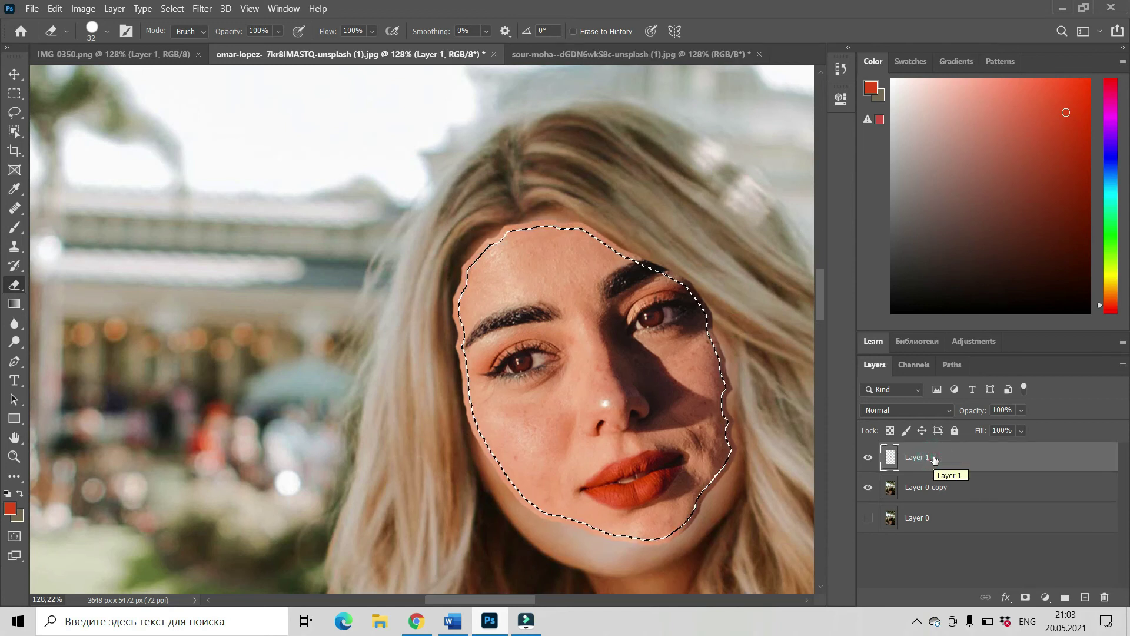
shift+click(960, 490)
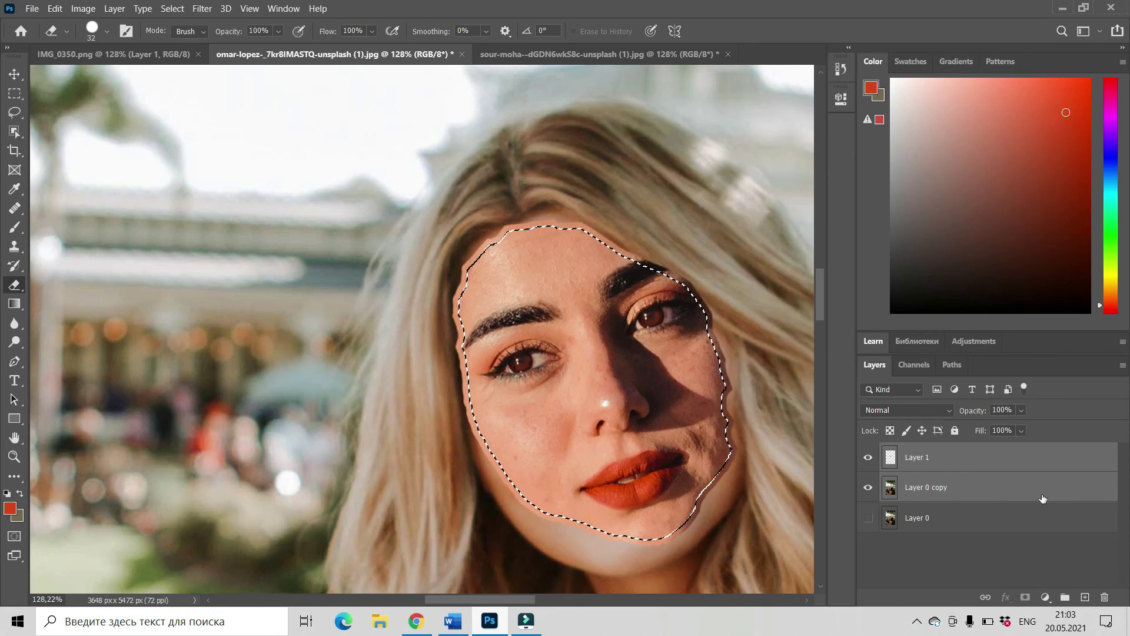
Auto-blend the two layers as Panorama with Seamless Tones and Colors, creating Layer 1 (merged).
click(56, 9)
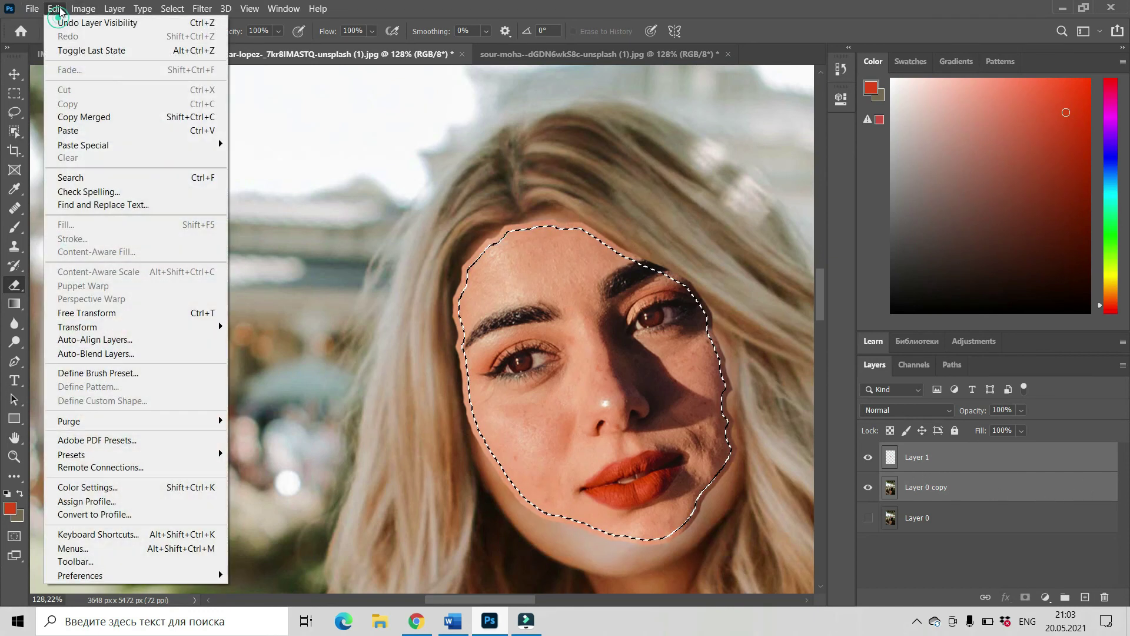
click(111, 355)
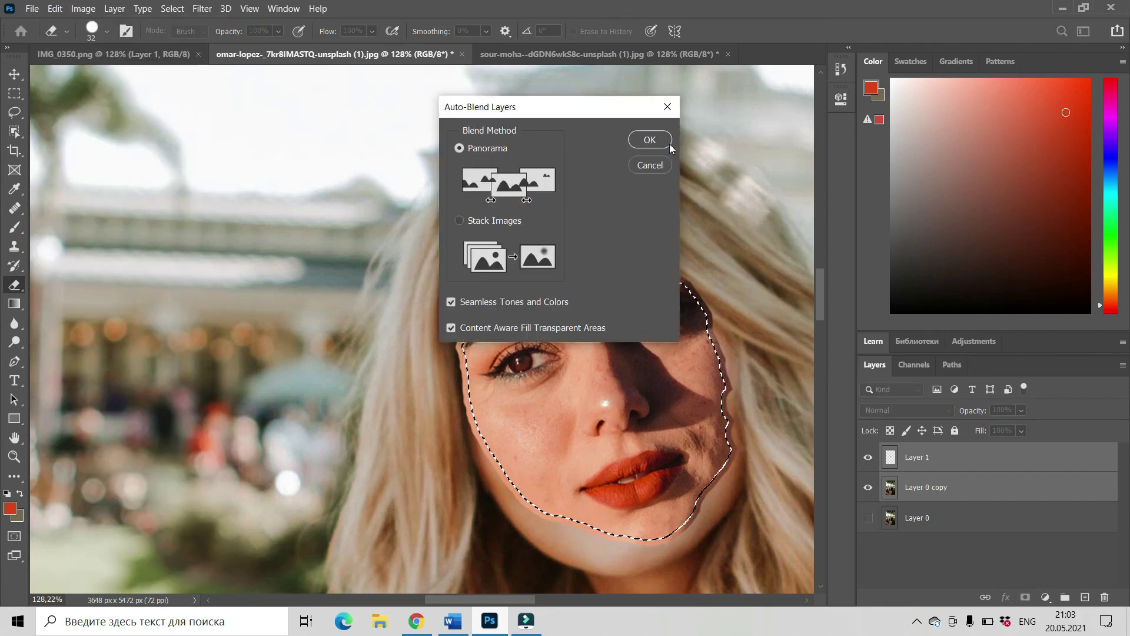
click(649, 140)
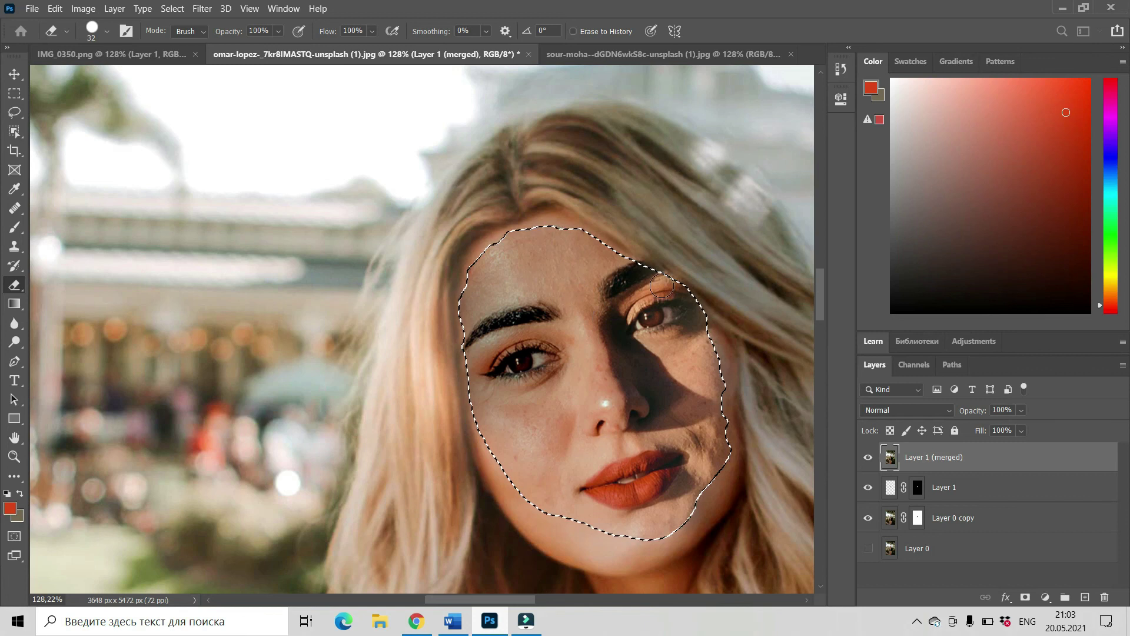
Deselect and remove the leftover Layer 1 and Layer 0 copy layers.
key(ctrl+d)
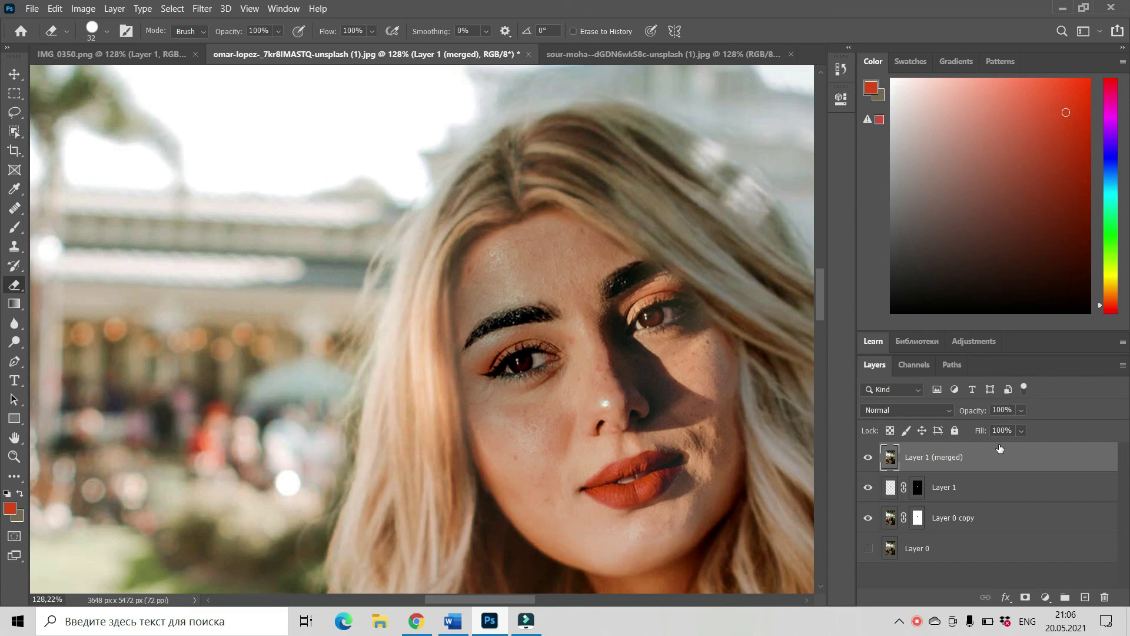
key(ctrl+z)
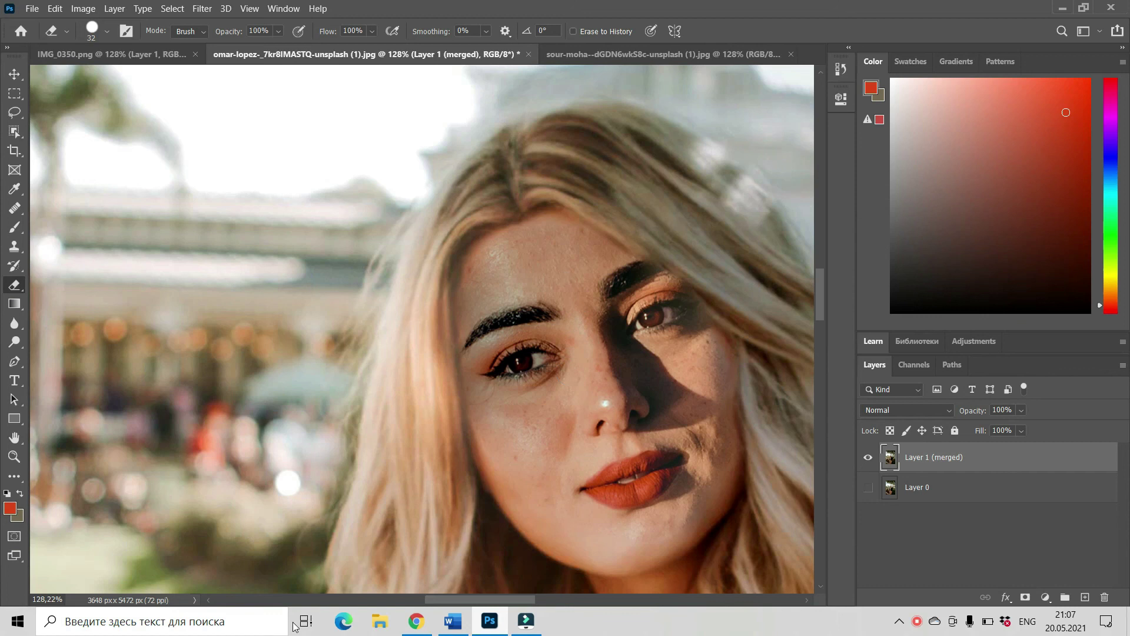
Zoom the canvas out to 50% to show the whole composite photo.
drag(448, 599, 499, 599)
scroll(510, 401, up, 1)
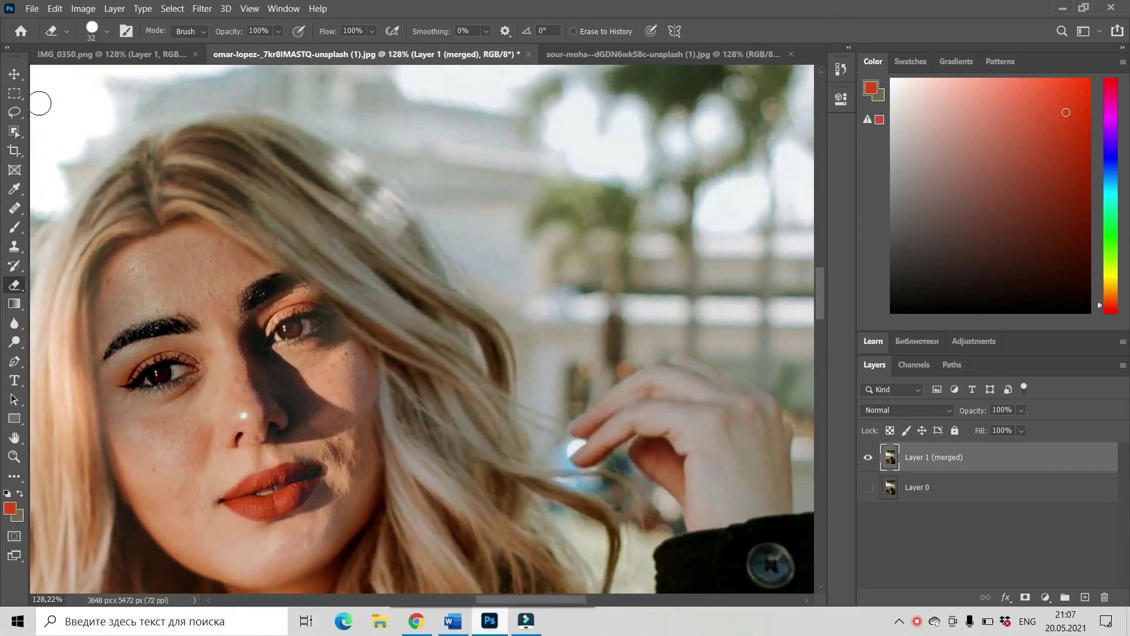
click(14, 458)
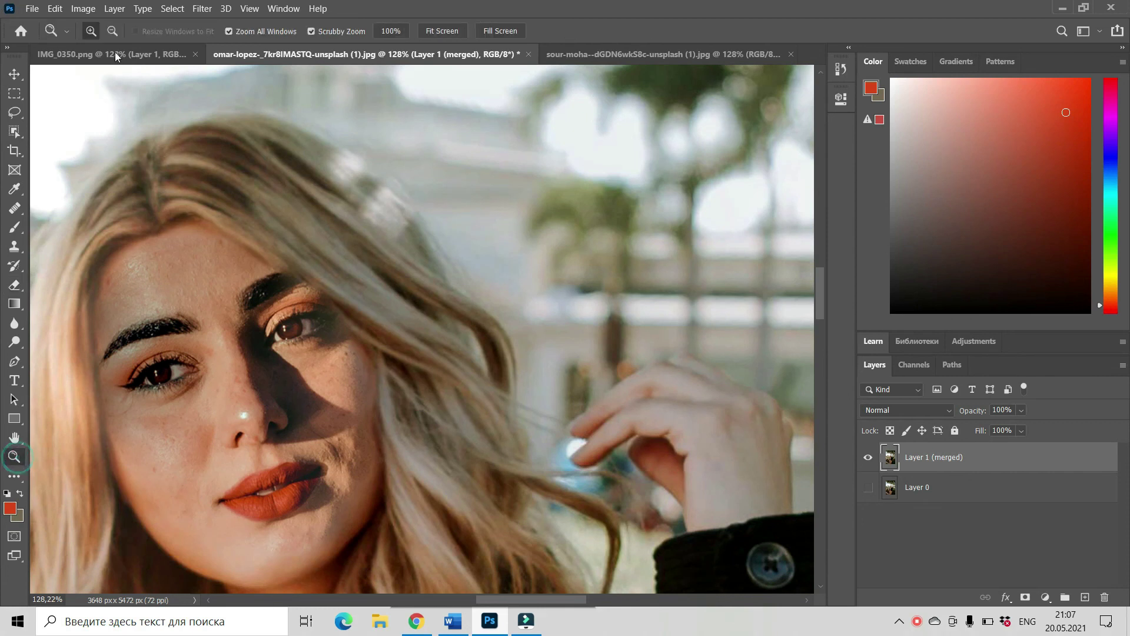
click(112, 30)
click(403, 345)
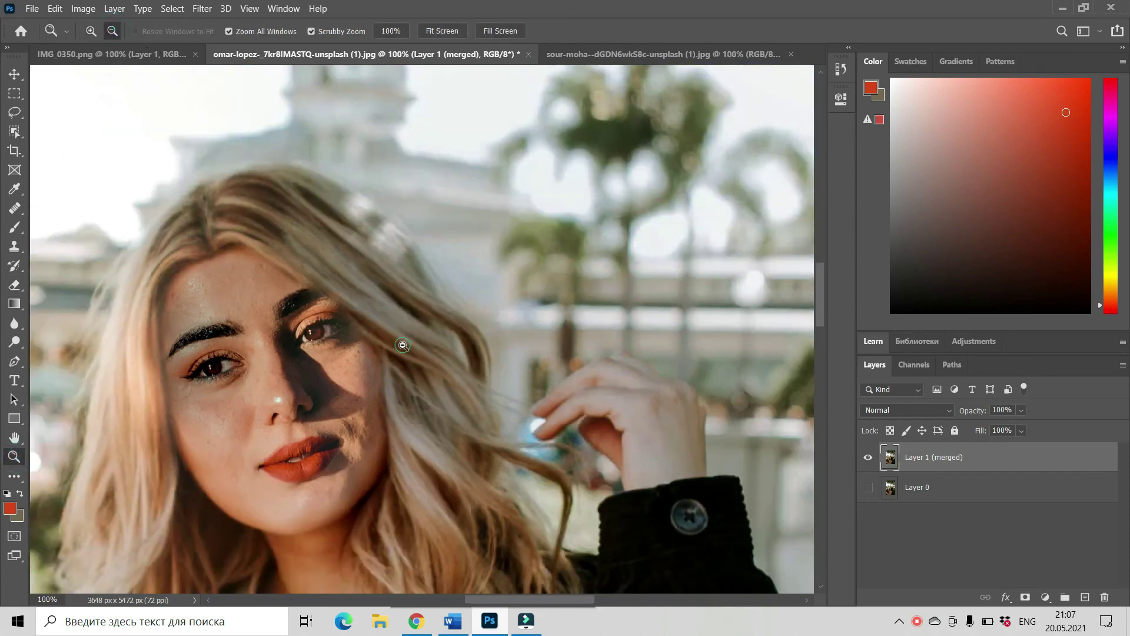
click(402, 345)
click(403, 344)
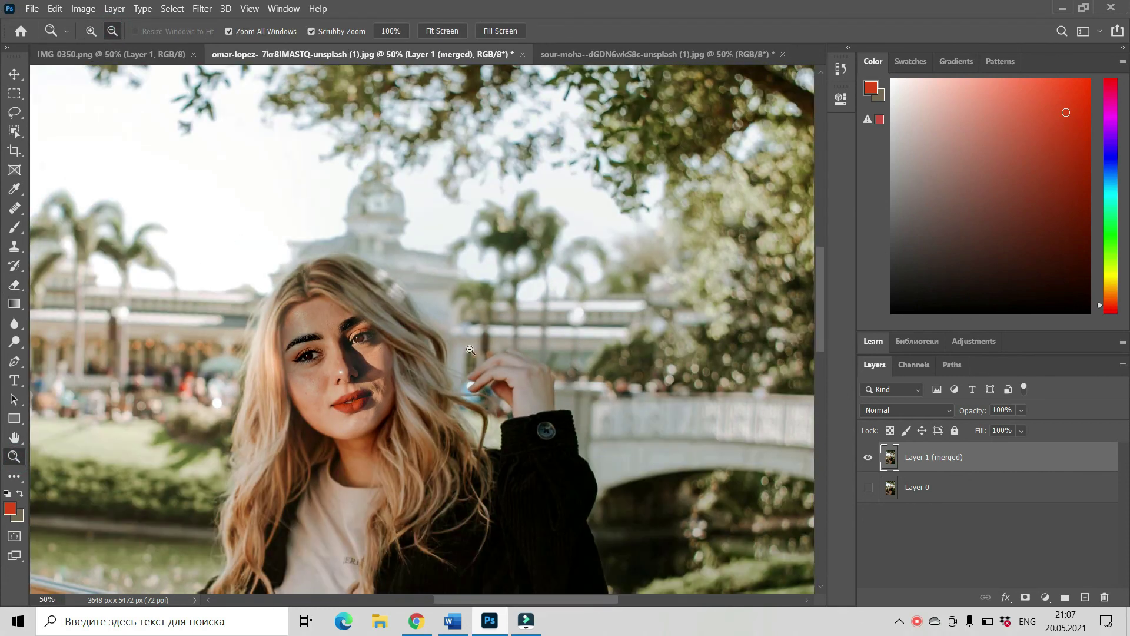